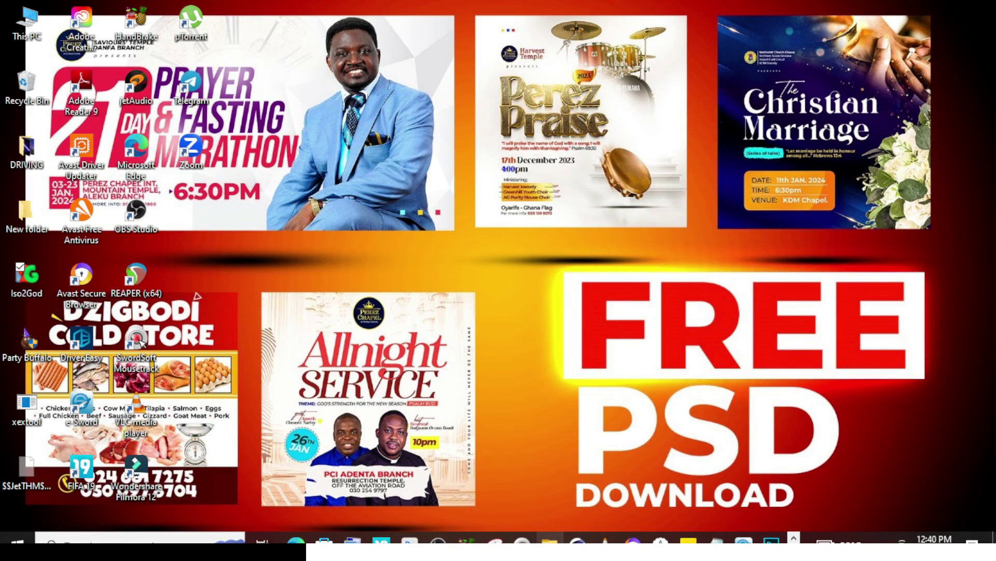
Look through the PSD files and their preview images in the PSD PART 19 folder.
{"action": "key", "text": "super+d"}
{"action": "left_click", "coordinate": [173, 113]}
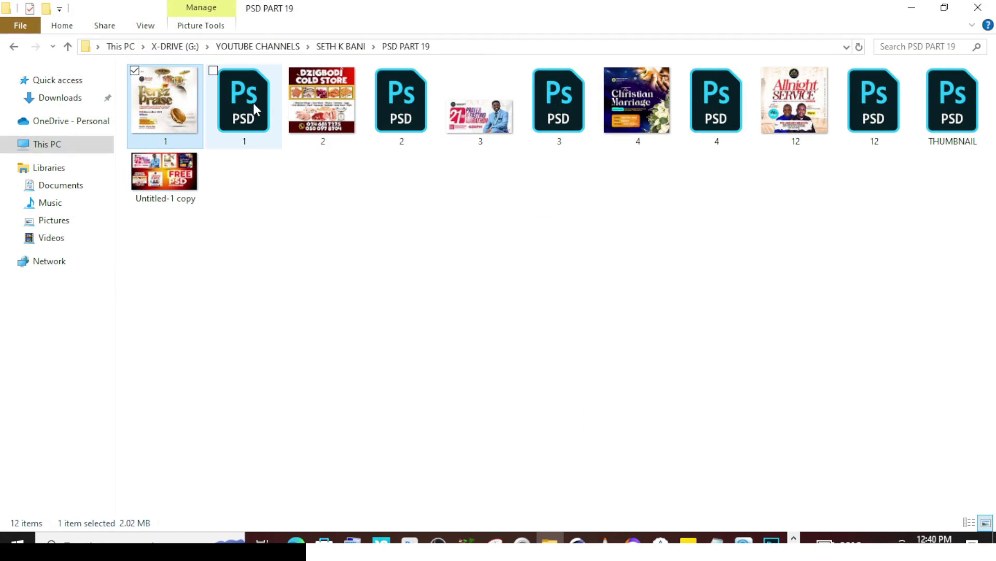
{"action": "left_click", "coordinate": [381, 102]}
{"action": "left_click", "coordinate": [550, 116]}
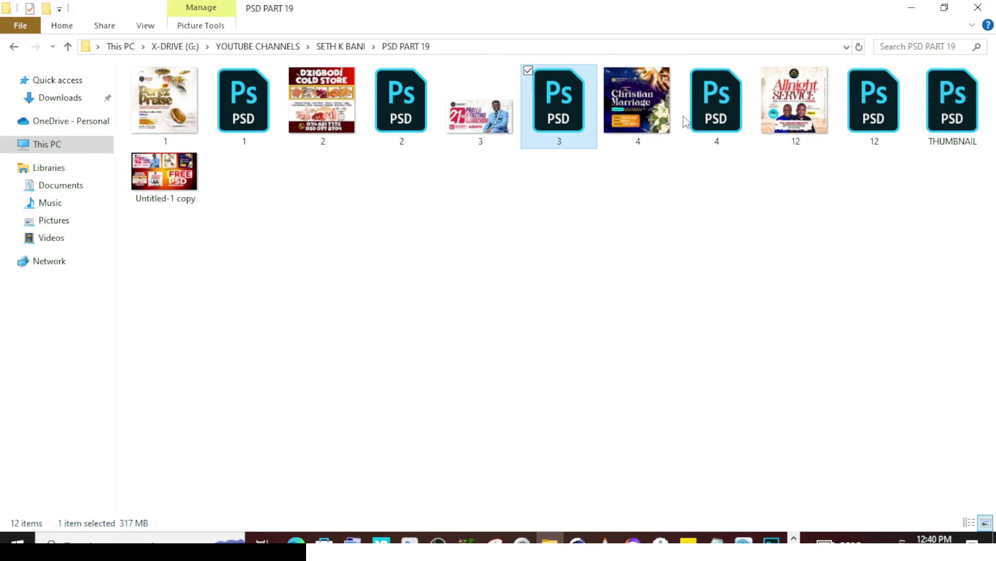
{"action": "left_click", "coordinate": [711, 117]}
{"action": "left_click", "coordinate": [855, 118]}
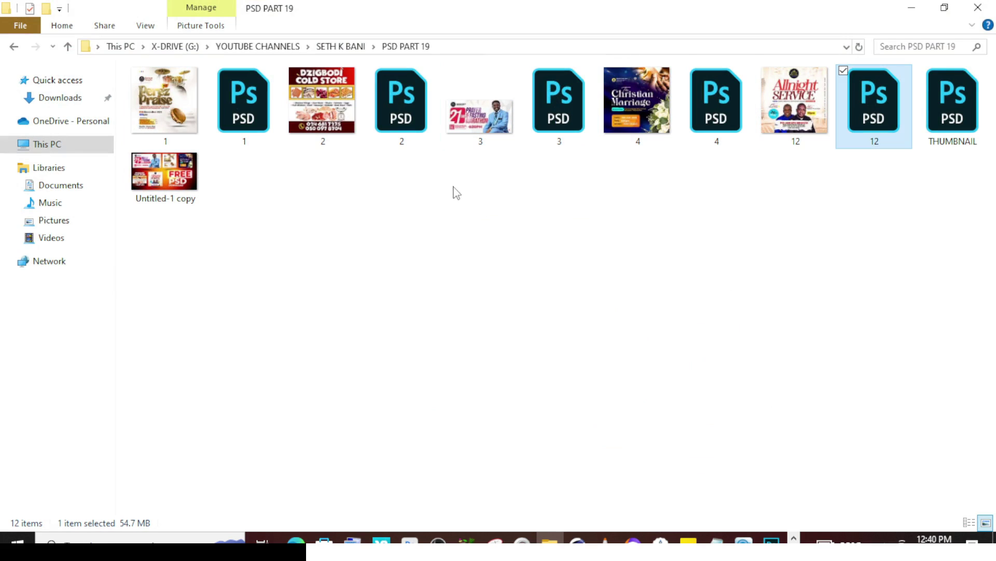
{"action": "left_click", "coordinate": [154, 117]}
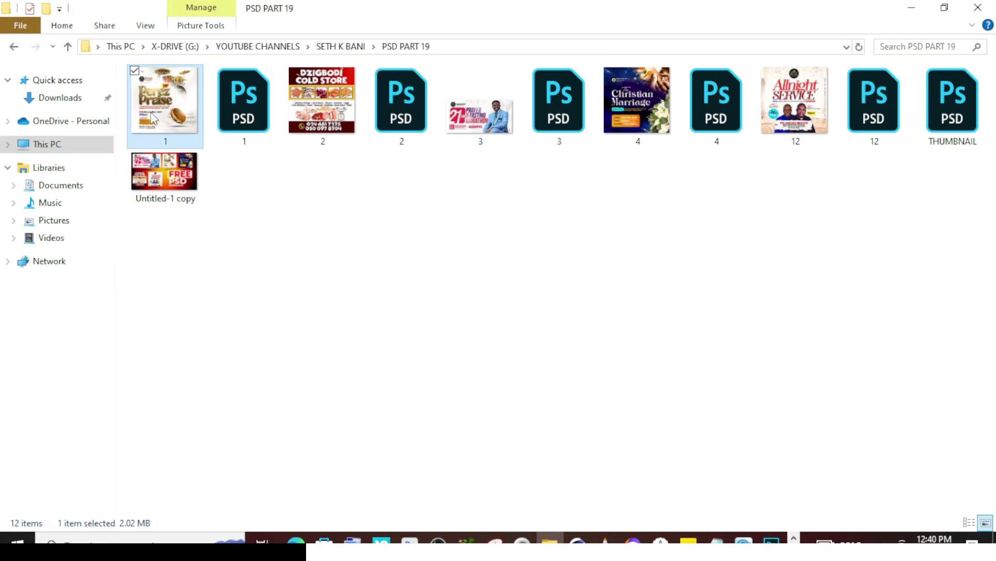
{"action": "left_click", "coordinate": [311, 93]}
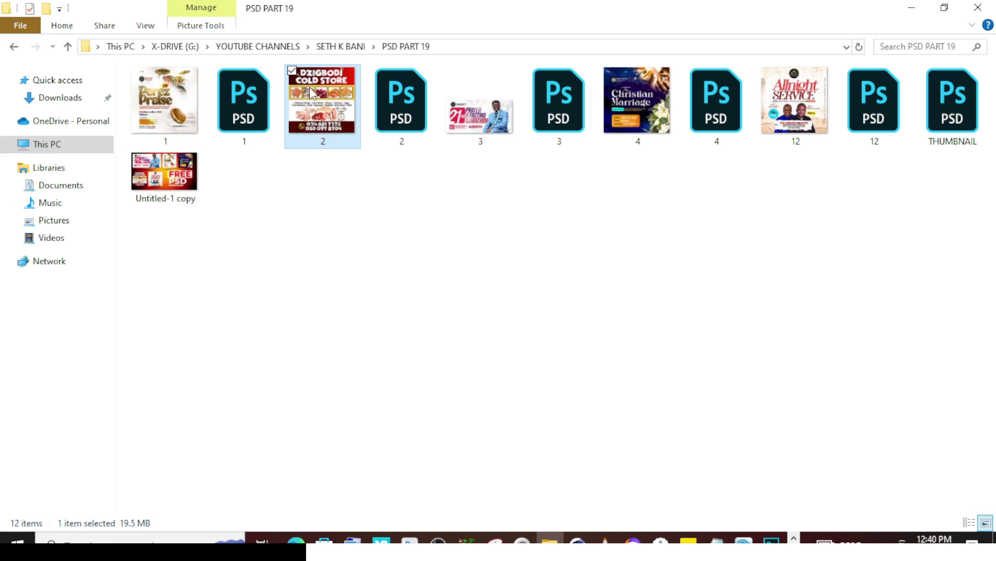
{"action": "left_click", "coordinate": [487, 114]}
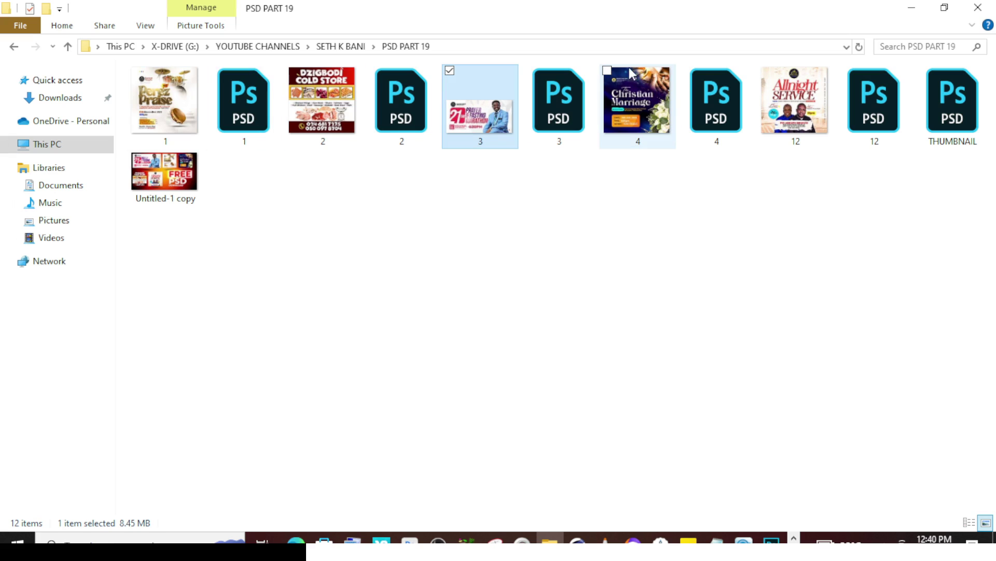
{"action": "left_click", "coordinate": [623, 97]}
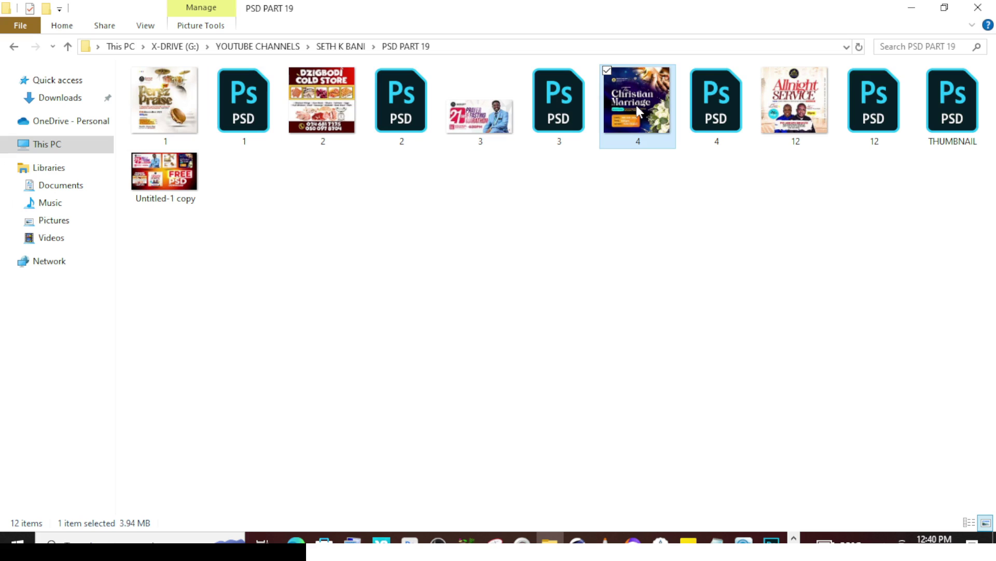
{"action": "left_click", "coordinate": [790, 100]}
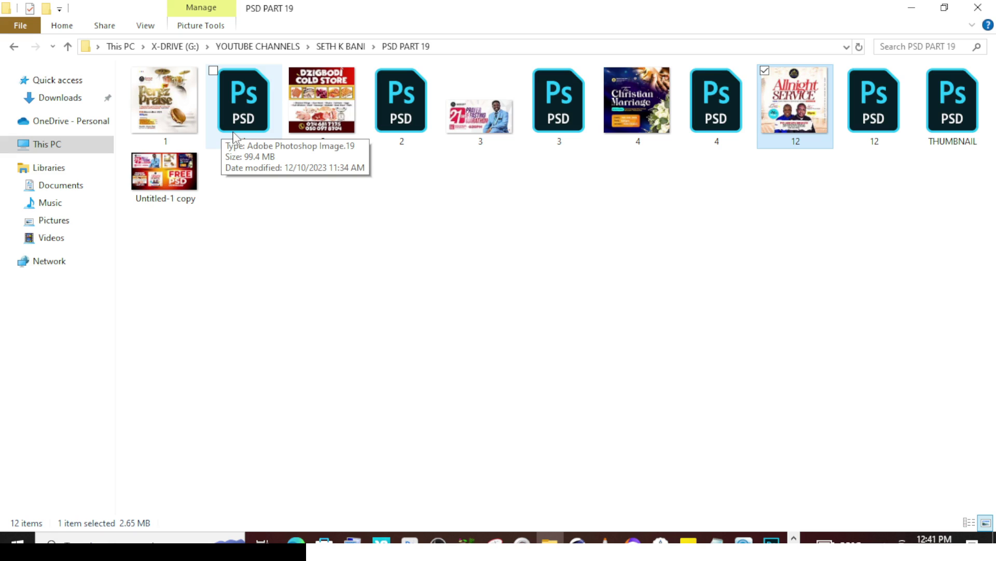
Open the 1.psd file from the PSD PART 19 folder in Photoshop and hide the guides.
{"action": "double_click", "coordinate": [225, 105]}
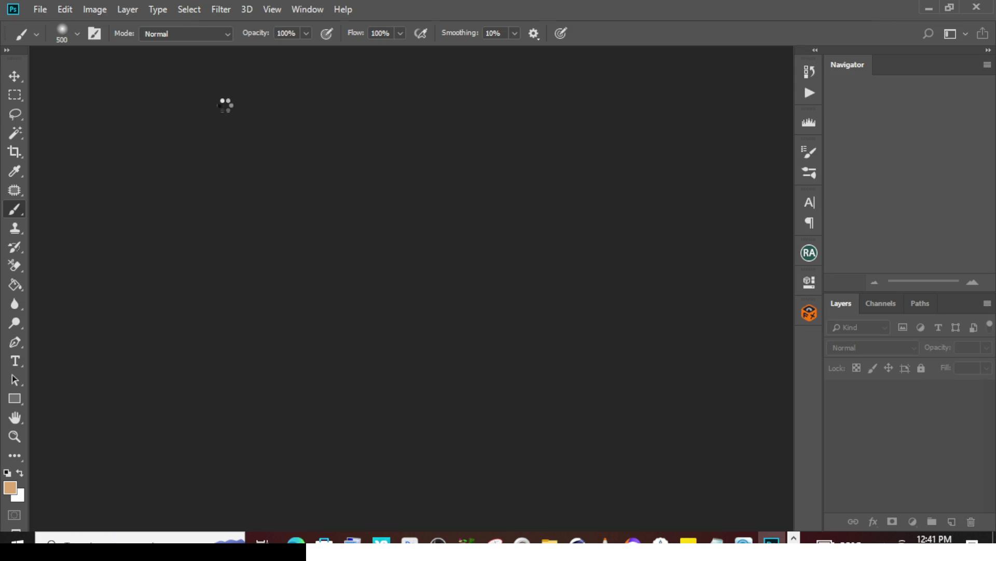
{"action": "key", "text": "ctrl+plus"}
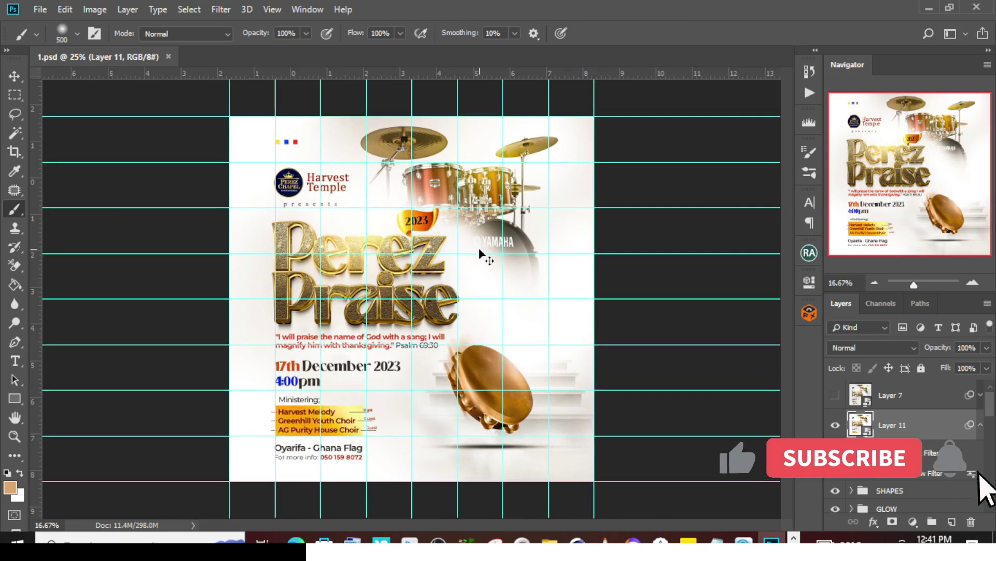
{"action": "key", "text": "ctrl+semicolon"}
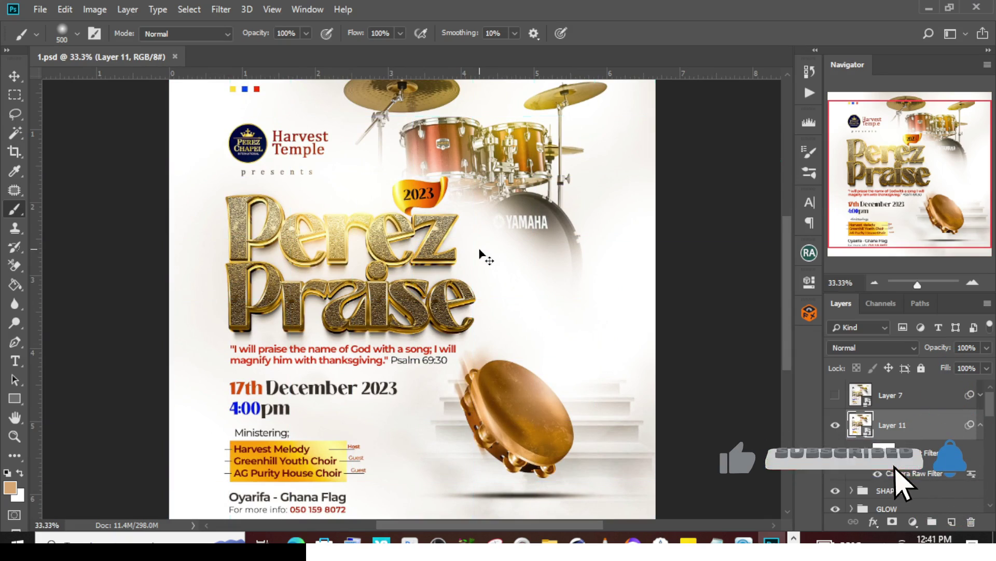
Examine the gold Perez Praise lettering up close, the whole flyer, and the upper part of its layer list.
{"action": "key", "text": "ctrl+plus"}
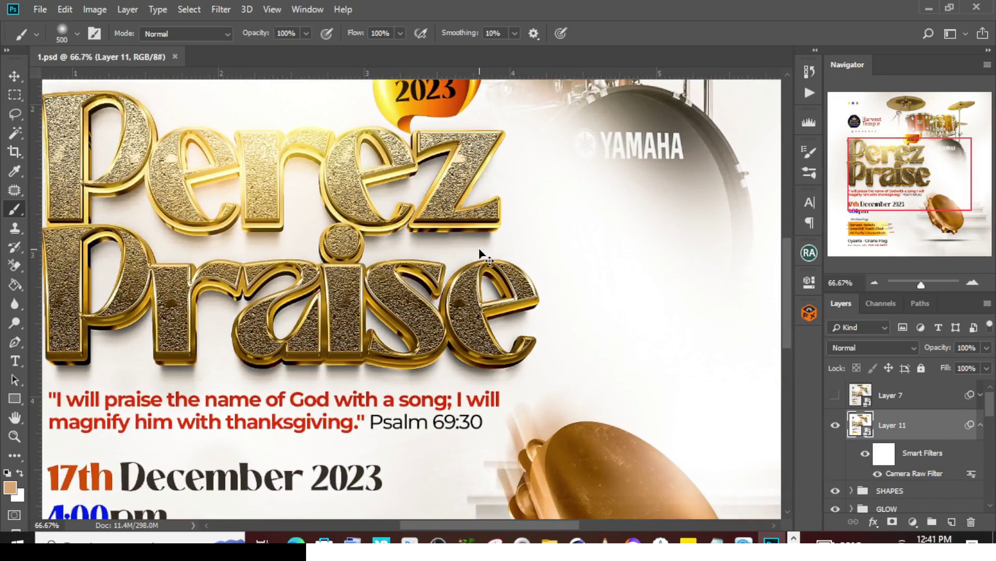
{"action": "key", "text": "ctrl+plus"}
{"action": "key", "text": "ctrl+plus"}
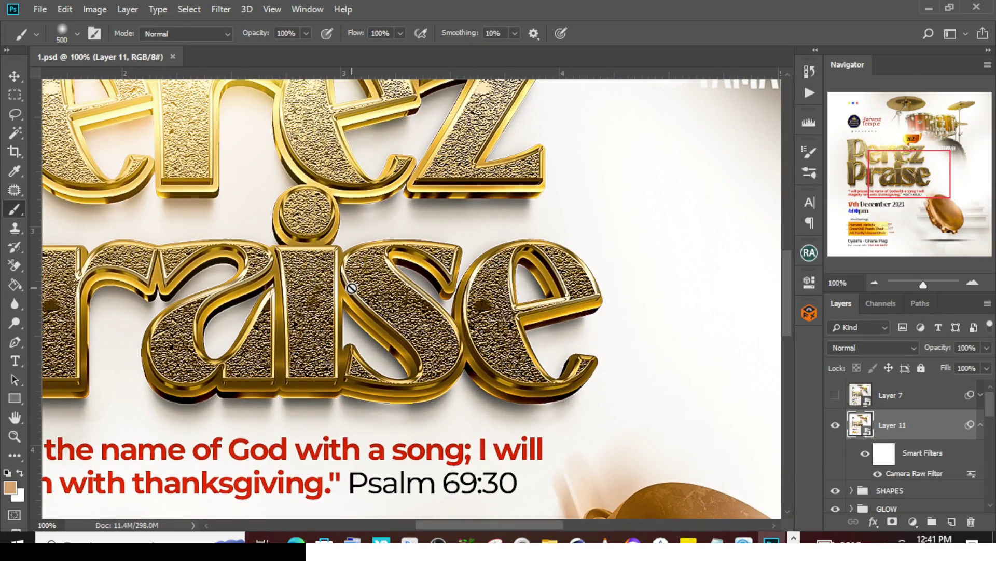
{"action": "key", "text": "ctrl+0"}
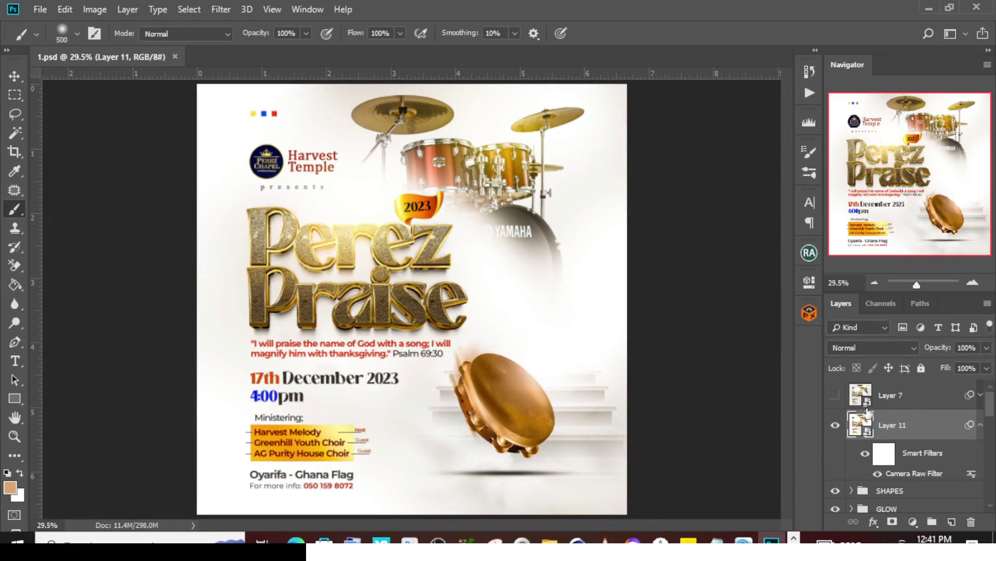
{"action": "scroll", "coordinate": [992, 407], "scroll_direction": "down", "scroll_amount": 2}
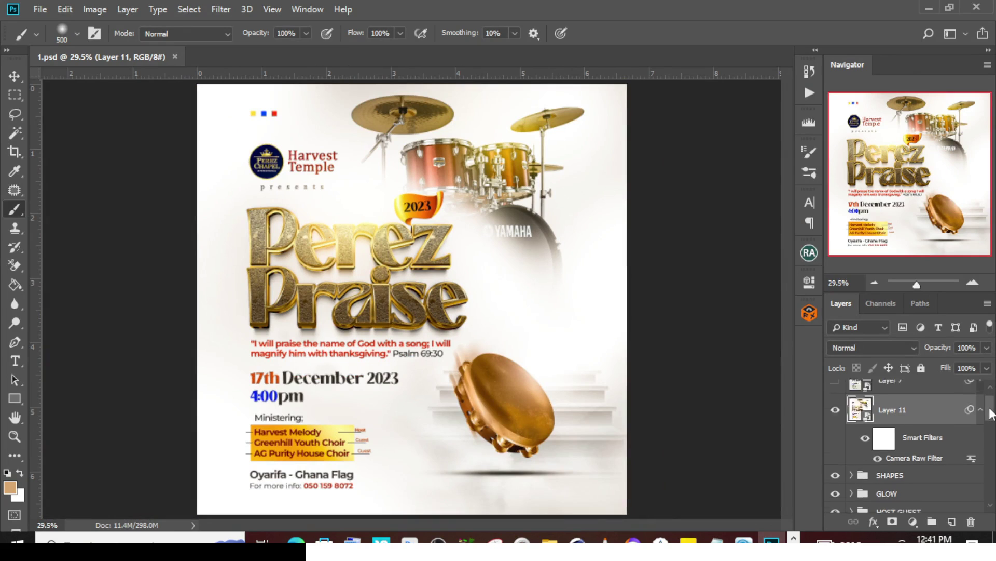
{"action": "scroll", "coordinate": [941, 412], "scroll_direction": "up", "scroll_amount": 2}
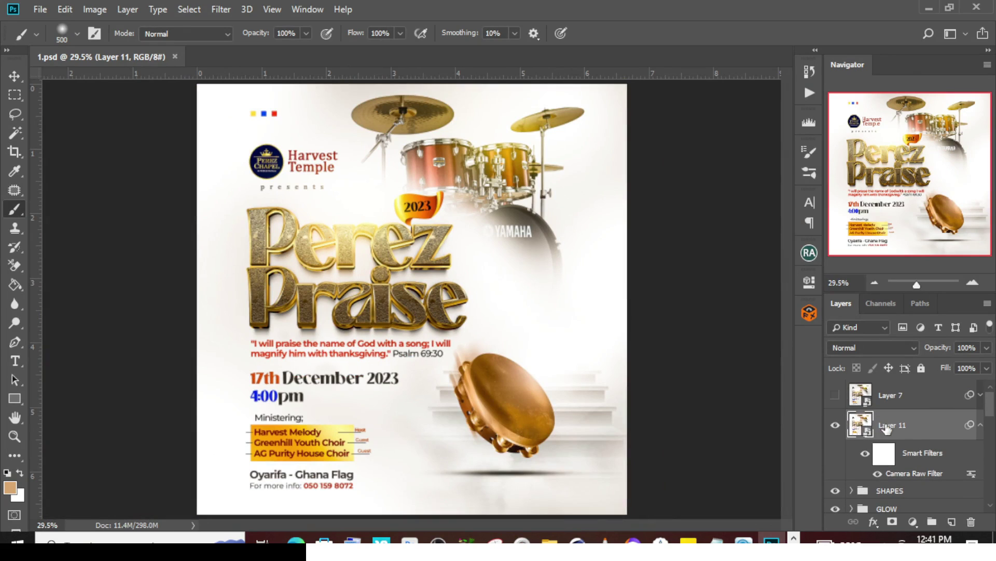
Compare the flyer with Layer 11 and Layer 7 switched on and off, and delete Layer 7.
{"action": "left_click", "coordinate": [836, 426]}
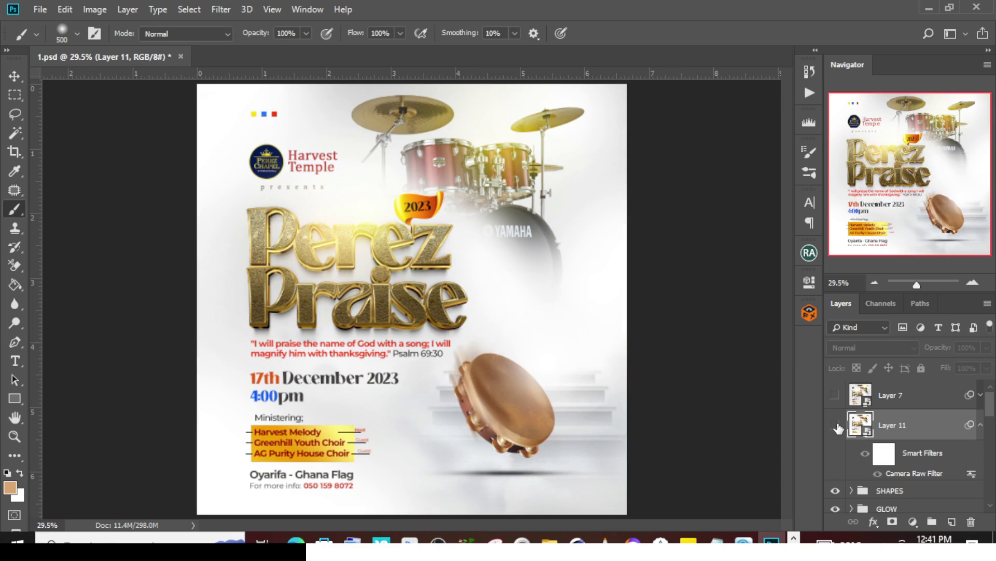
{"action": "left_click", "coordinate": [837, 426]}
{"action": "left_click", "coordinate": [835, 396]}
{"action": "left_click", "coordinate": [835, 395]}
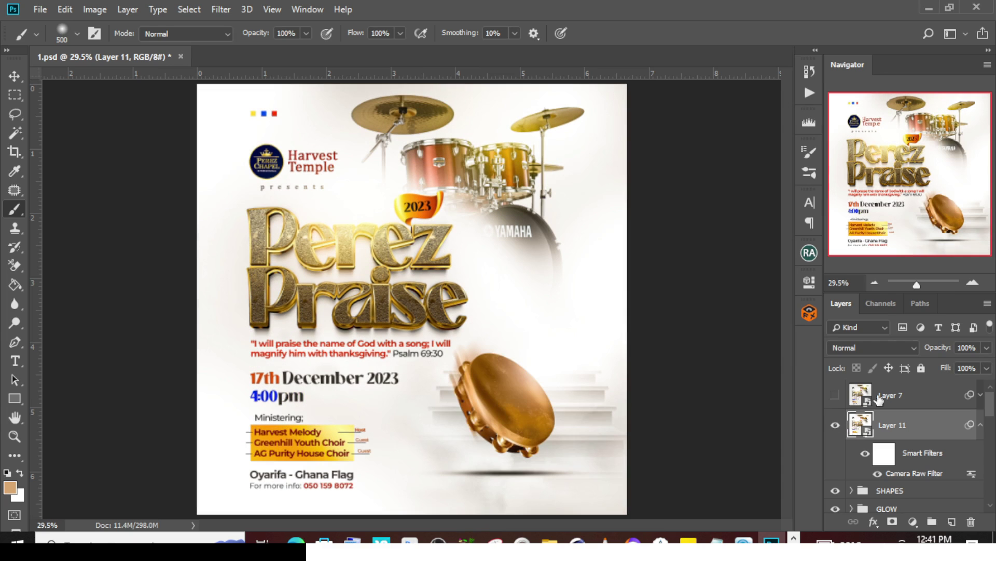
{"action": "left_click", "coordinate": [888, 397]}
{"action": "key", "text": "Delete"}
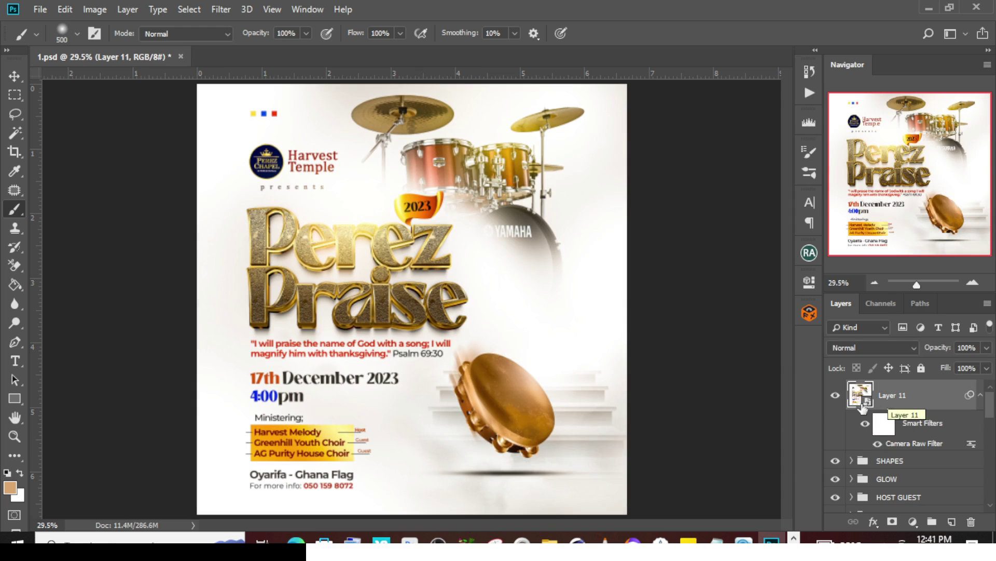
Hide Layer 11 and collapse its list of smart filters.
{"action": "left_click", "coordinate": [836, 397]}
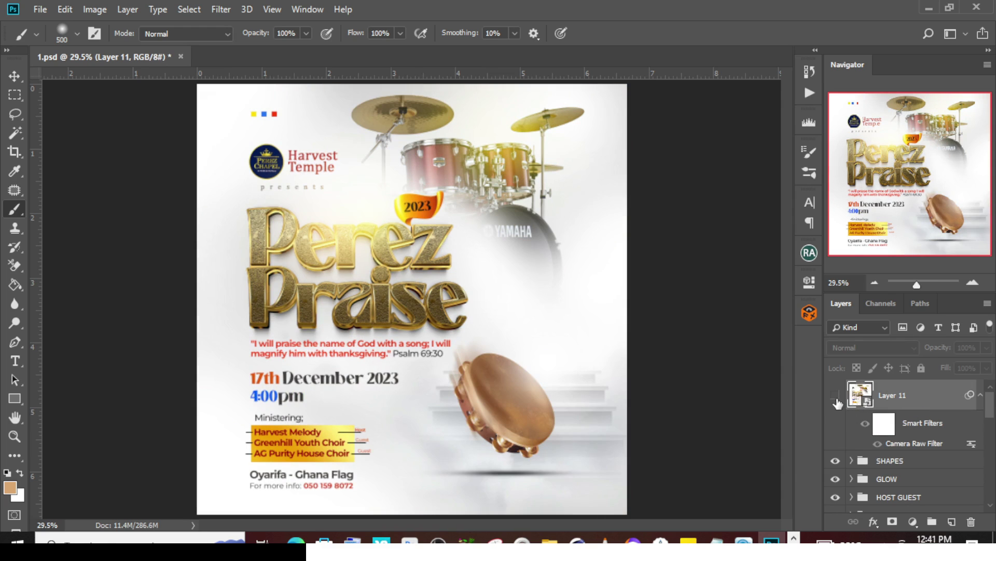
{"action": "key", "text": "ctrl+s"}
{"action": "left_click", "coordinate": [981, 394]}
Collapse the BG group and enlarge the layer list to fit more groups at once.
{"action": "scroll", "coordinate": [886, 459], "scroll_direction": "down", "scroll_amount": 3}
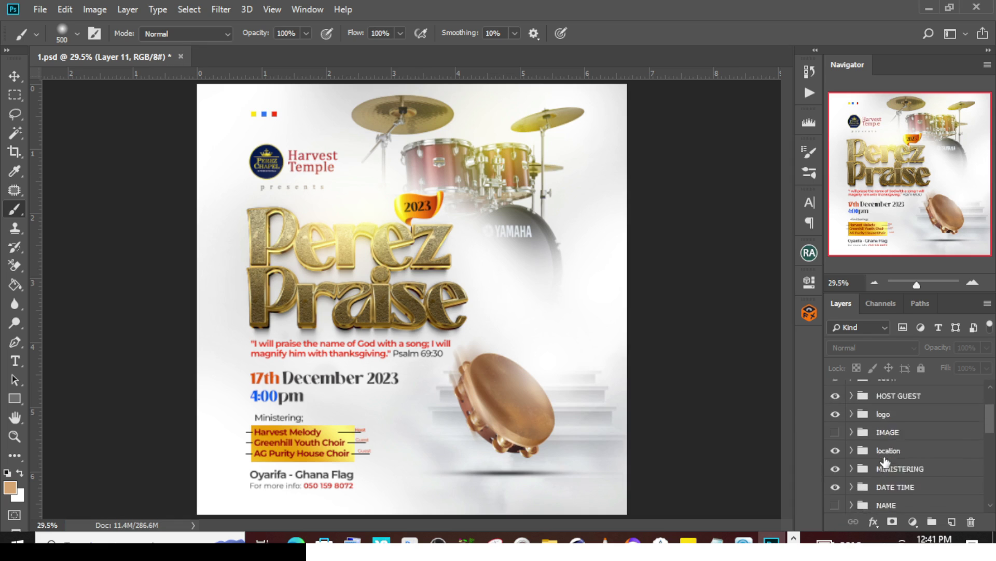
{"action": "scroll", "coordinate": [885, 459], "scroll_direction": "down", "scroll_amount": 5}
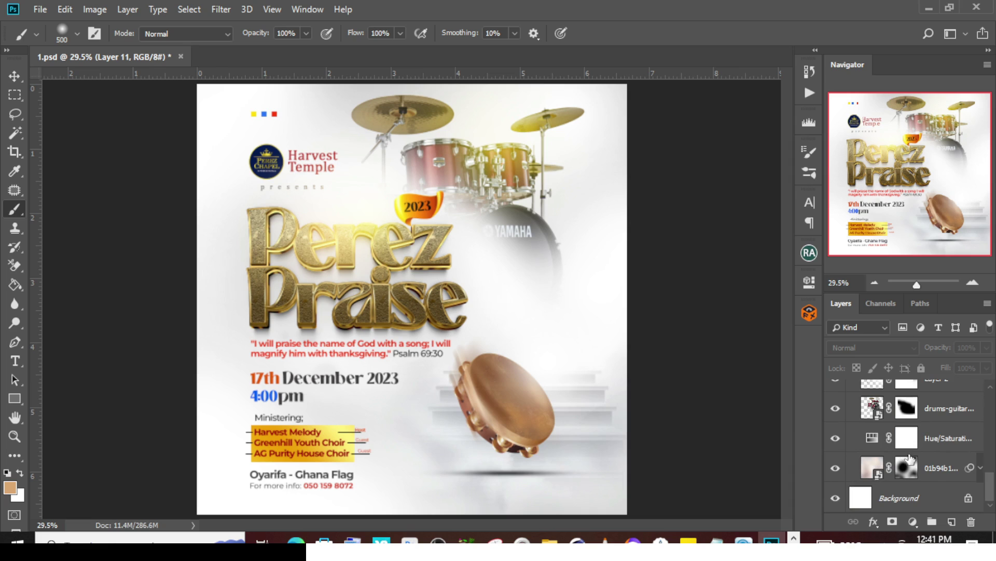
{"action": "left_click", "coordinate": [941, 467]}
{"action": "scroll", "coordinate": [944, 457], "scroll_direction": "up", "scroll_amount": 3}
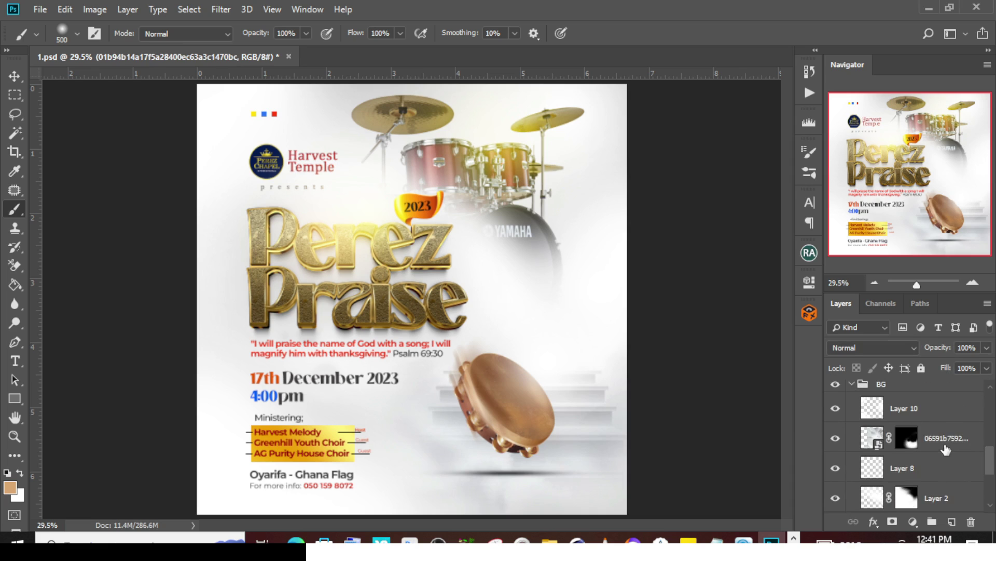
{"action": "scroll", "coordinate": [946, 450], "scroll_direction": "up", "scroll_amount": 1}
{"action": "left_click", "coordinate": [852, 414]}
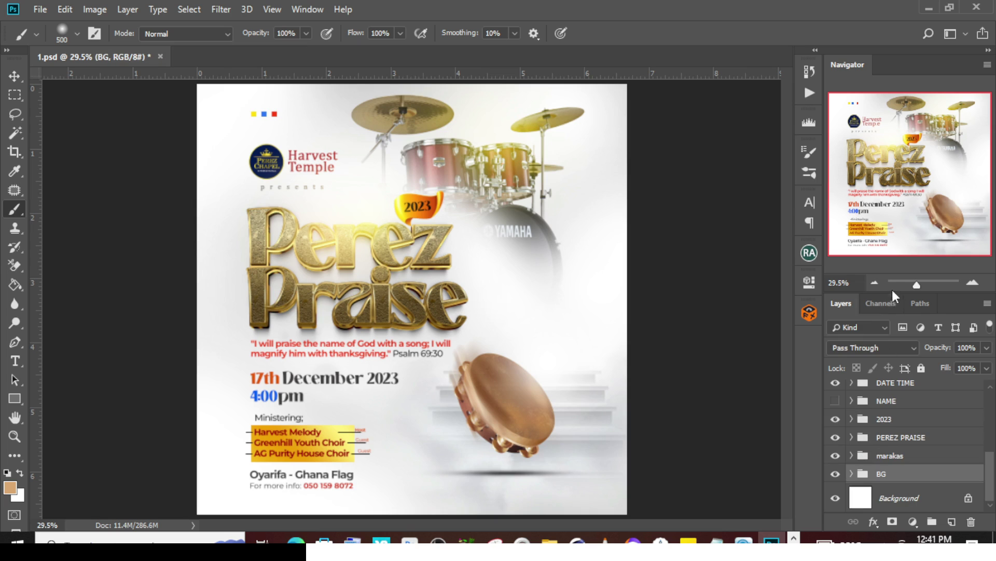
{"action": "left_click_drag", "start_coordinate": [893, 291], "coordinate": [893, 164]}
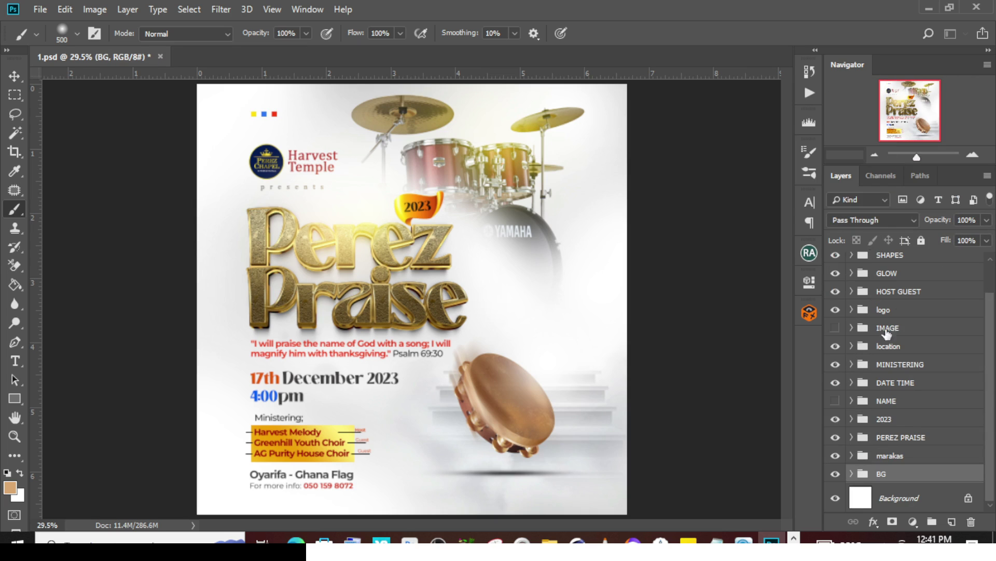
Hide the SHAPES, GLOW, HOST GUEST, logo, location, MINISTERING, DATE TIME, 2023, PEREZ PRAISE and marakas groups, keeping BG on.
{"action": "scroll", "coordinate": [836, 306], "scroll_direction": "up", "scroll_amount": 1}
{"action": "left_click", "coordinate": [835, 291]}
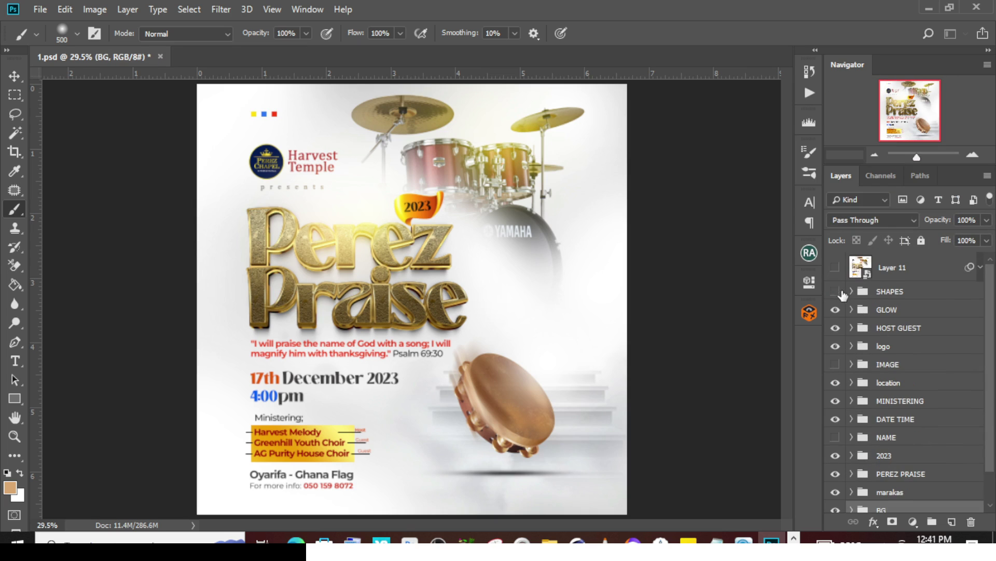
{"action": "left_click", "coordinate": [835, 310]}
{"action": "left_click", "coordinate": [835, 328]}
{"action": "left_click", "coordinate": [835, 345]}
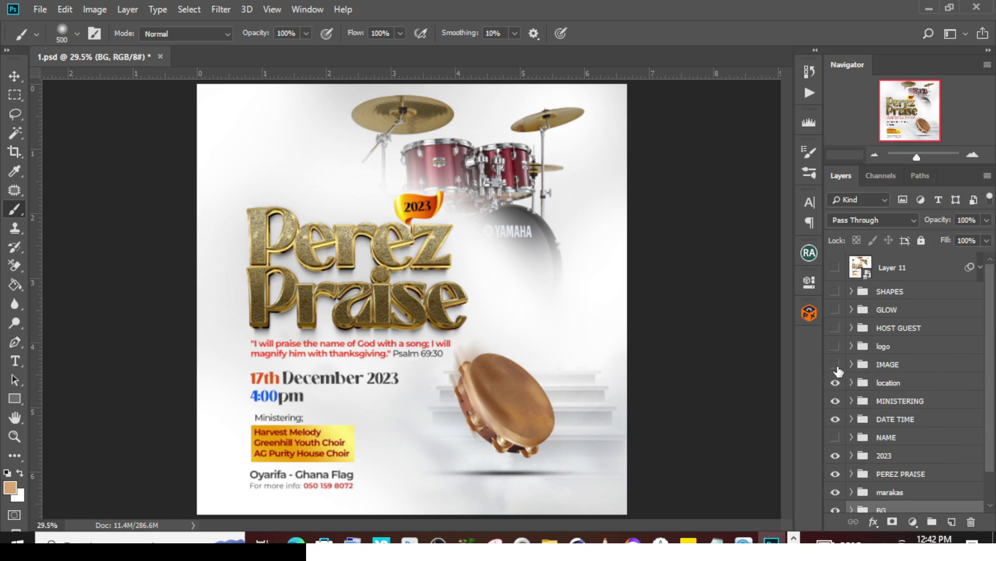
{"action": "left_click", "coordinate": [835, 382]}
{"action": "left_click", "coordinate": [835, 400]}
{"action": "left_click", "coordinate": [835, 418]}
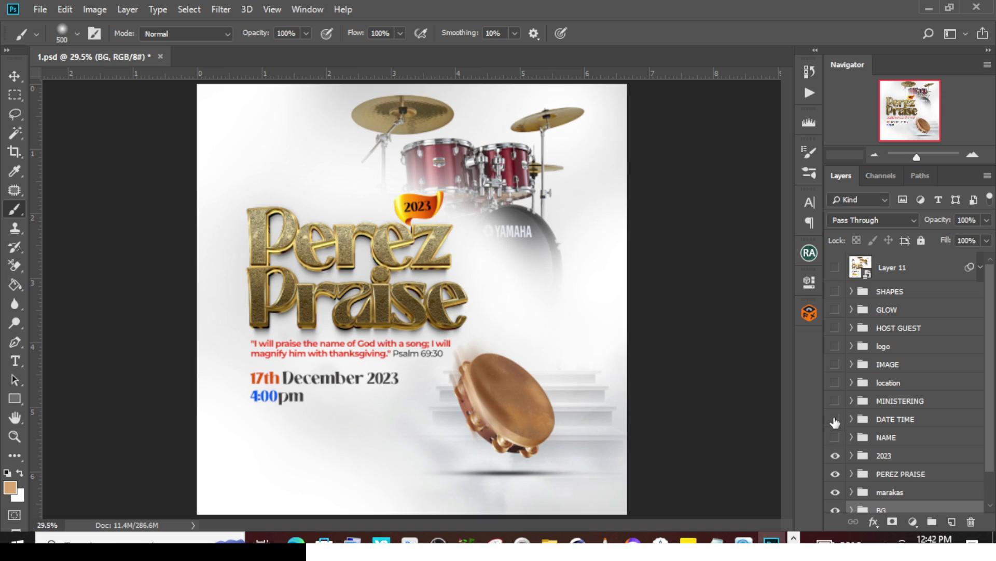
{"action": "left_click", "coordinate": [835, 455]}
{"action": "left_click", "coordinate": [835, 473]}
{"action": "scroll", "coordinate": [835, 474], "scroll_direction": "down", "scroll_amount": 2}
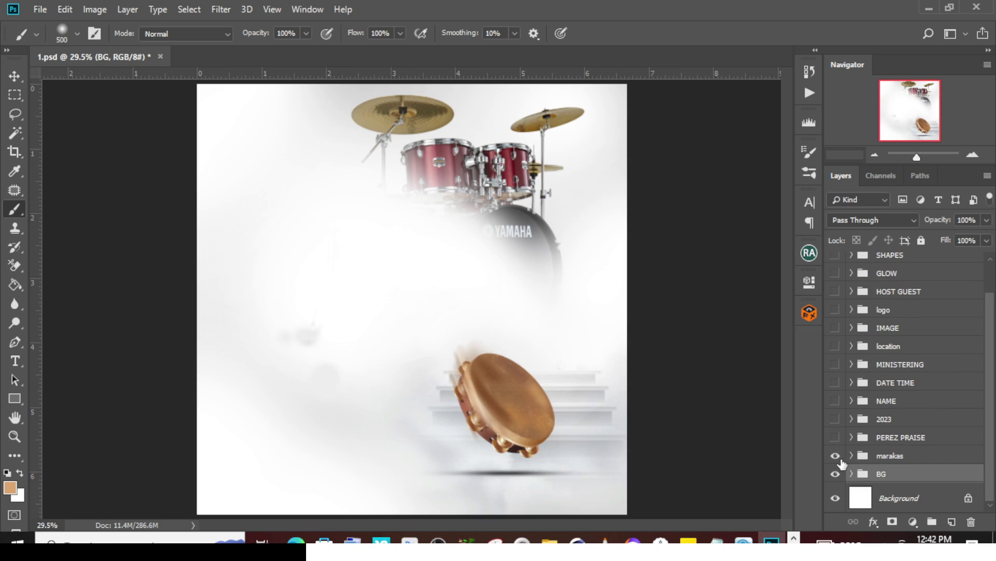
{"action": "left_click", "coordinate": [835, 455]}
Check what the BG group contributes to the flyer and examine the layers and masks inside it.
{"action": "left_click", "coordinate": [836, 473]}
{"action": "left_click", "coordinate": [837, 473]}
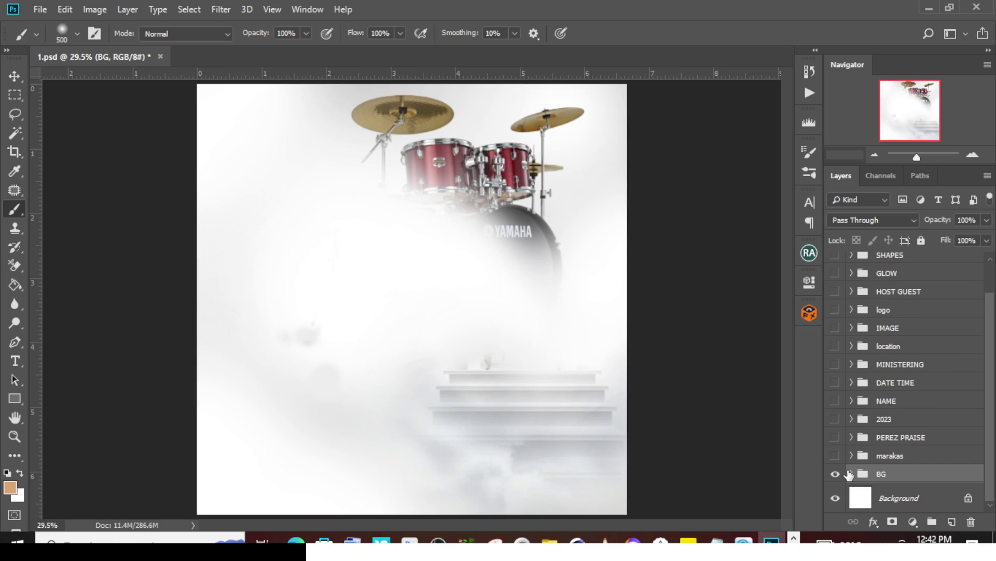
{"action": "left_click", "coordinate": [851, 474]}
{"action": "scroll", "coordinate": [856, 416], "scroll_direction": "down", "scroll_amount": 3}
{"action": "scroll", "coordinate": [862, 373], "scroll_direction": "up", "scroll_amount": 1}
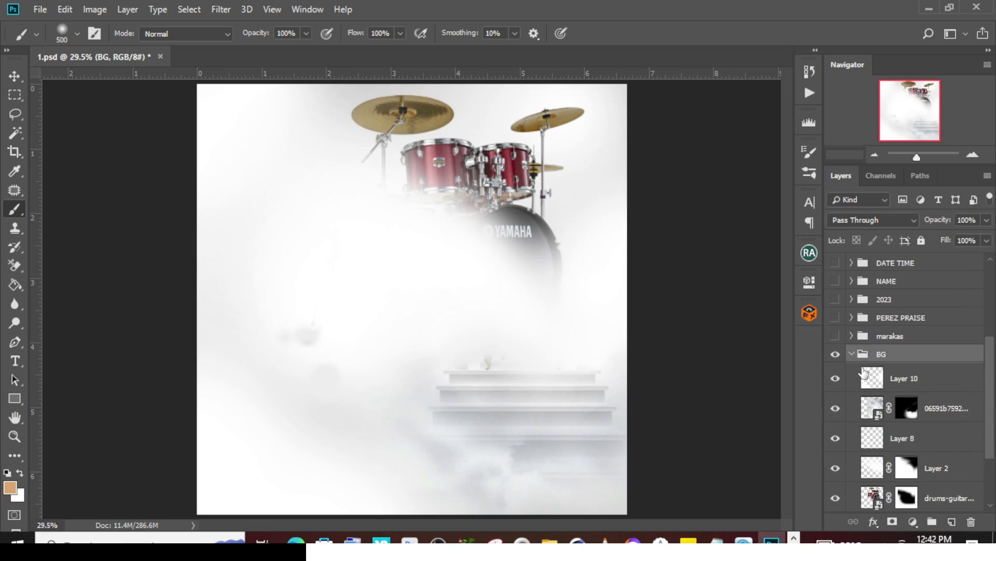
{"action": "scroll", "coordinate": [863, 384], "scroll_direction": "down", "scroll_amount": 3}
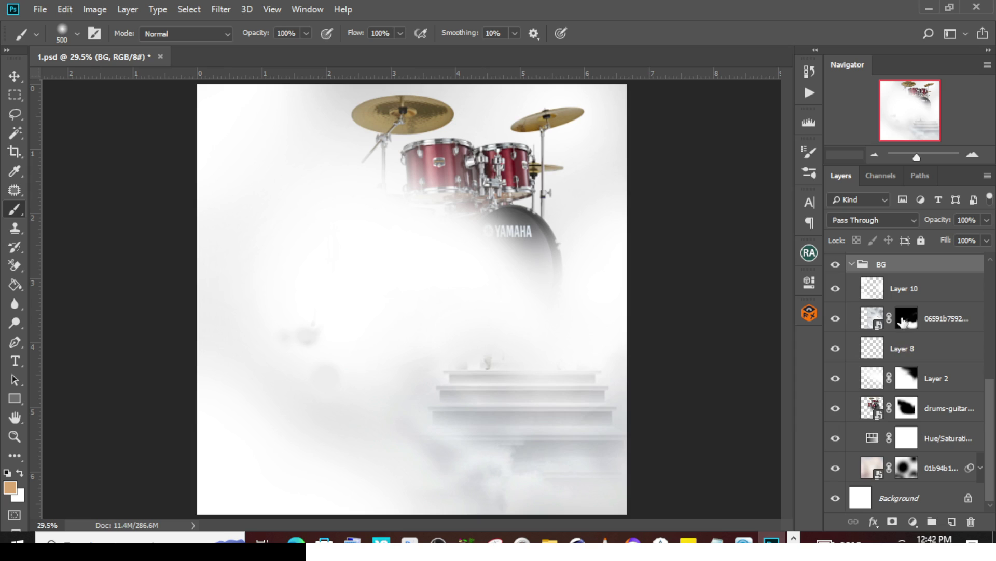
{"action": "scroll", "coordinate": [848, 297], "scroll_direction": "up", "scroll_amount": 1}
{"action": "left_click", "coordinate": [850, 294]}
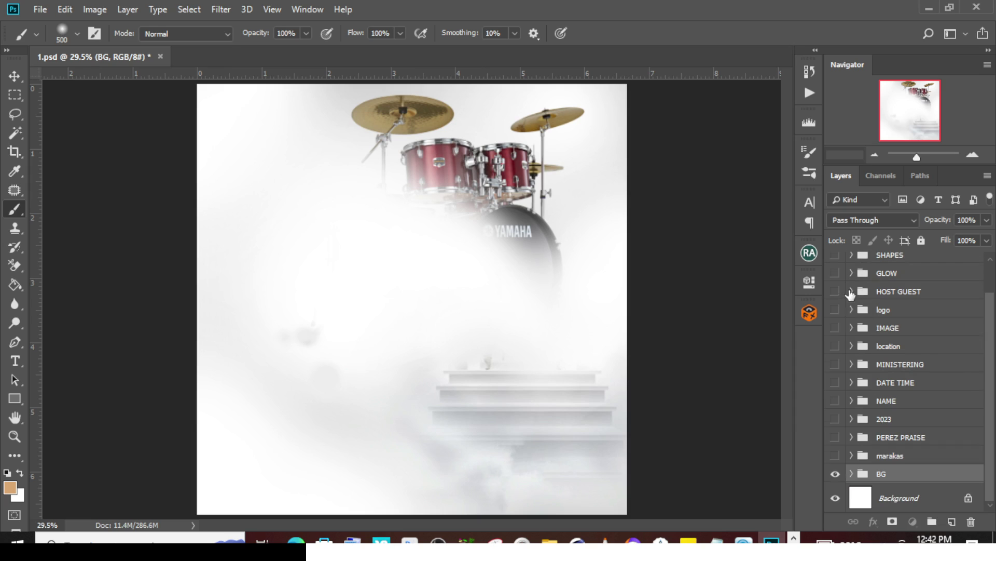
Show the marakas and PEREZ PRAISE groups and expand PEREZ PRAISE to view its layers.
{"action": "left_click", "coordinate": [835, 455]}
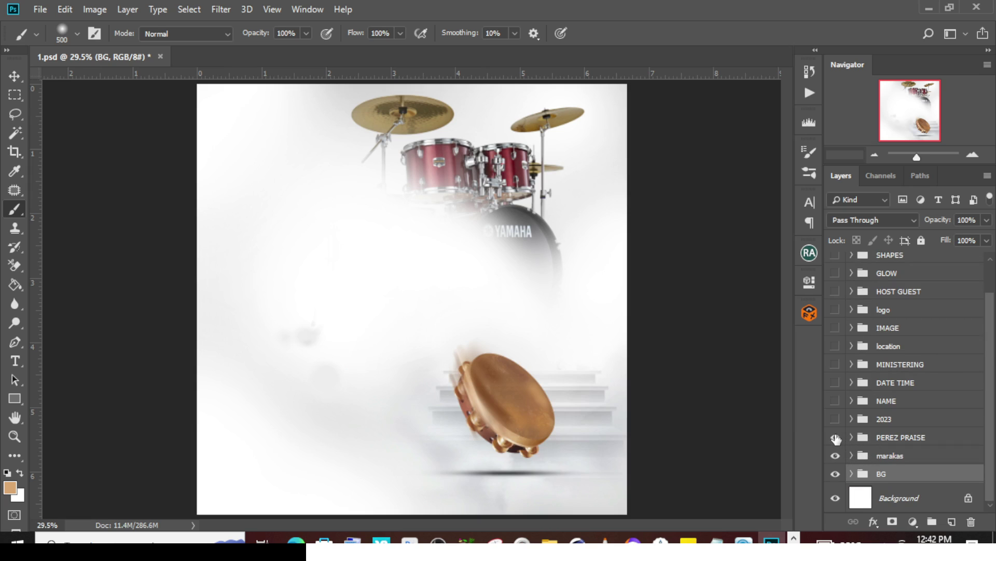
{"action": "left_click", "coordinate": [836, 437]}
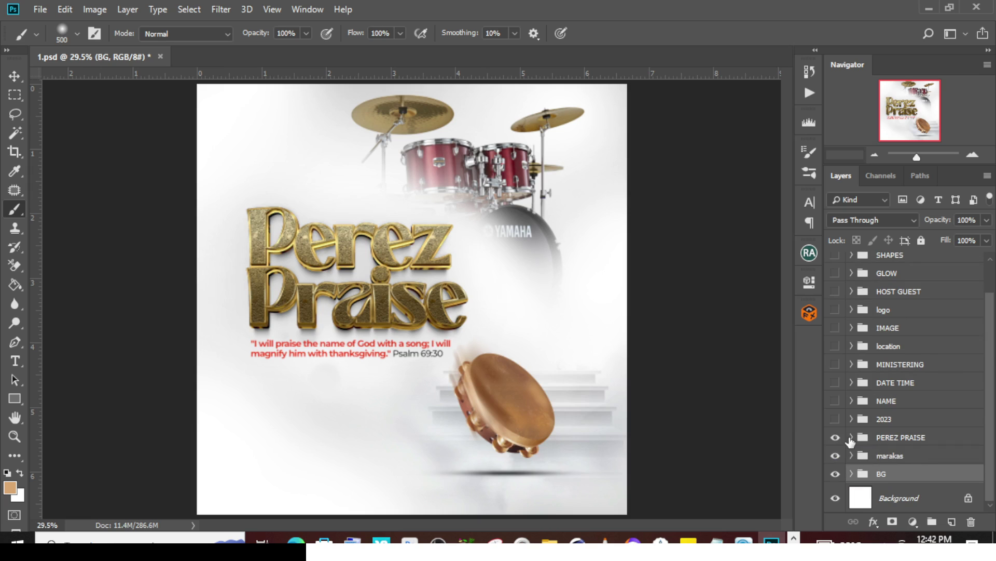
{"action": "left_click", "coordinate": [852, 437]}
{"action": "scroll", "coordinate": [888, 414], "scroll_direction": "down", "scroll_amount": 1}
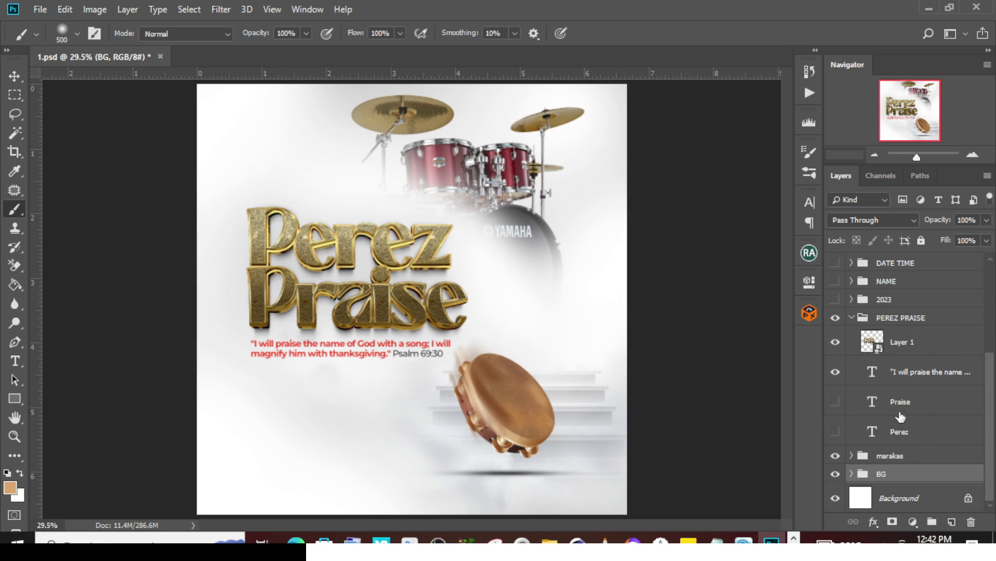
Inspect the contents of the gold title's smart object, close it and collapse the PEREZ PRAISE group.
{"action": "double_click", "coordinate": [874, 345]}
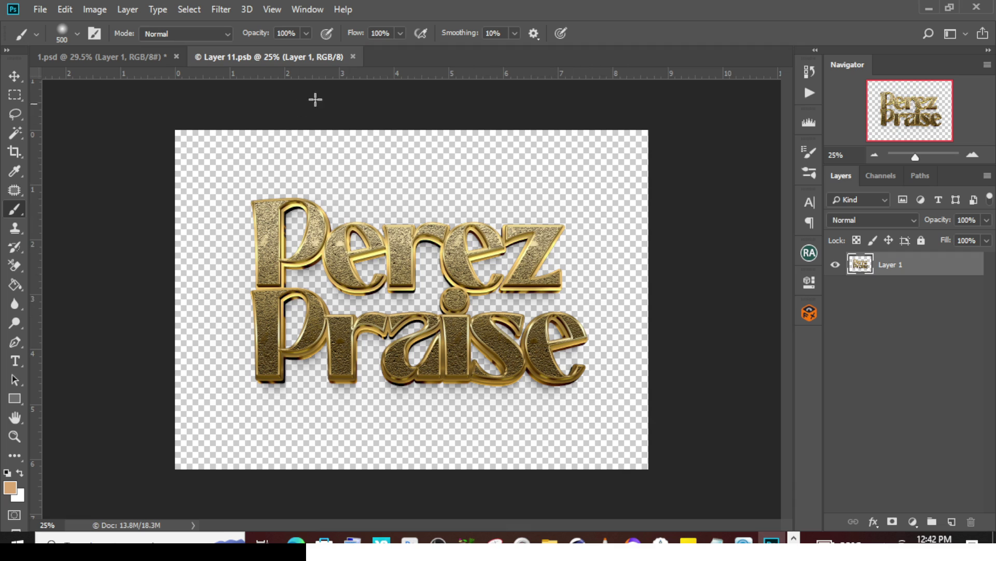
{"action": "left_click", "coordinate": [352, 56]}
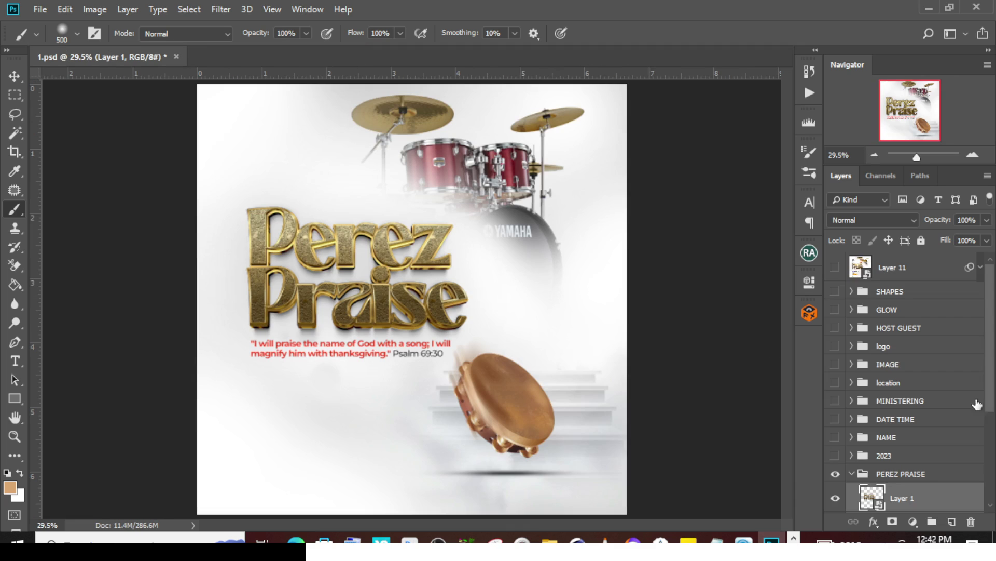
{"action": "left_click", "coordinate": [851, 475]}
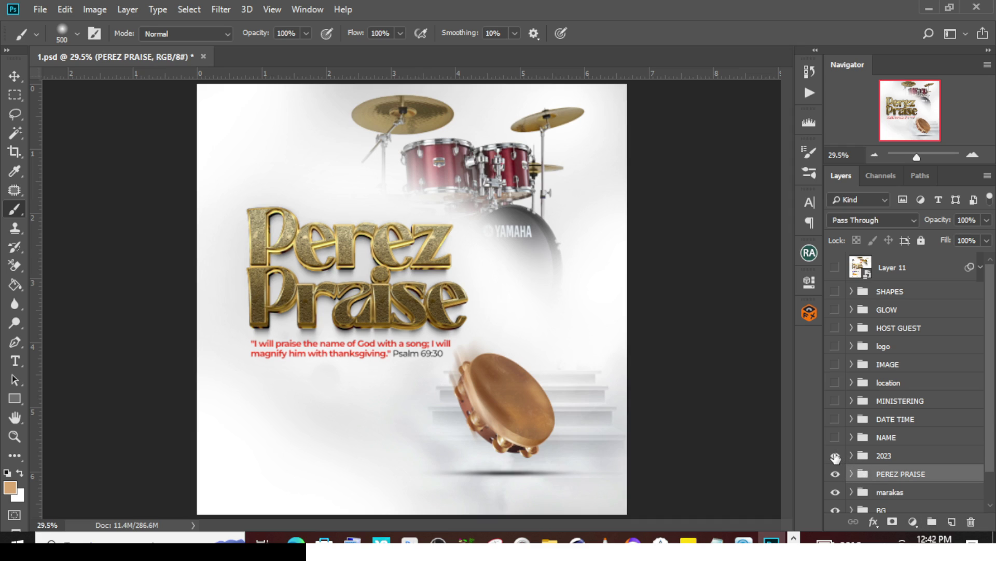
Show the 2023, NAME, DATE TIME, MINISTERING and location groups one by one.
{"action": "left_click", "coordinate": [835, 455]}
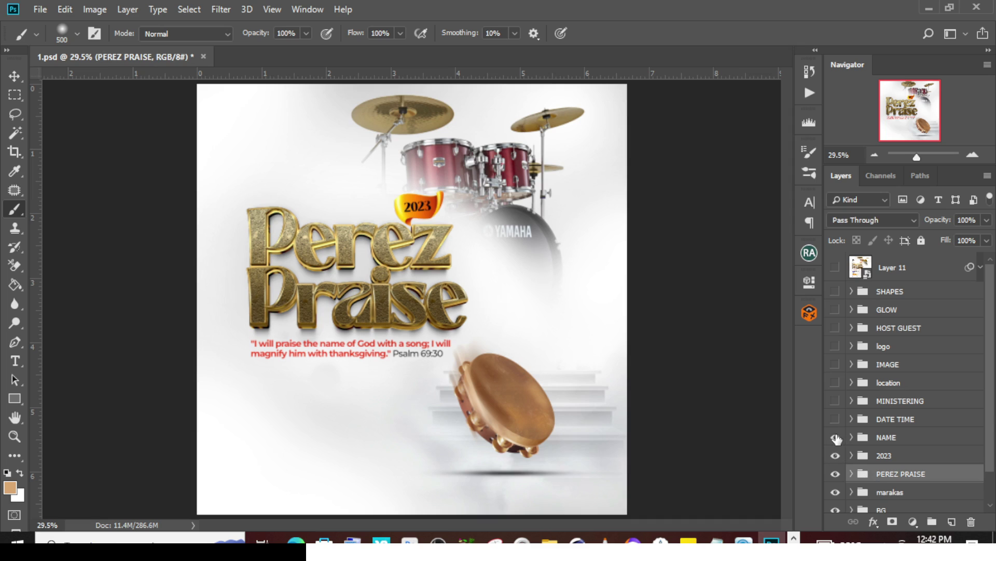
{"action": "left_click", "coordinate": [835, 438]}
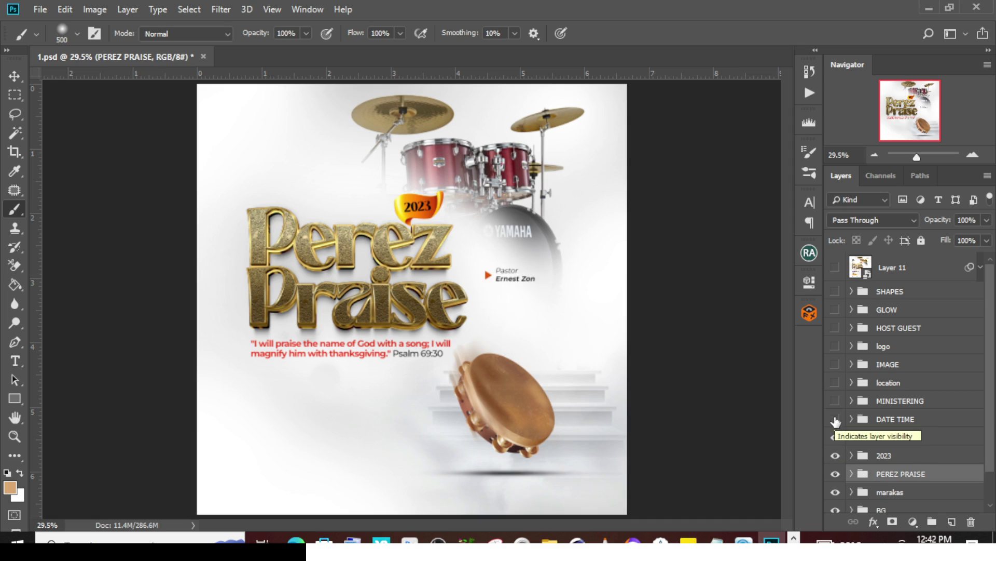
{"action": "left_click", "coordinate": [835, 419]}
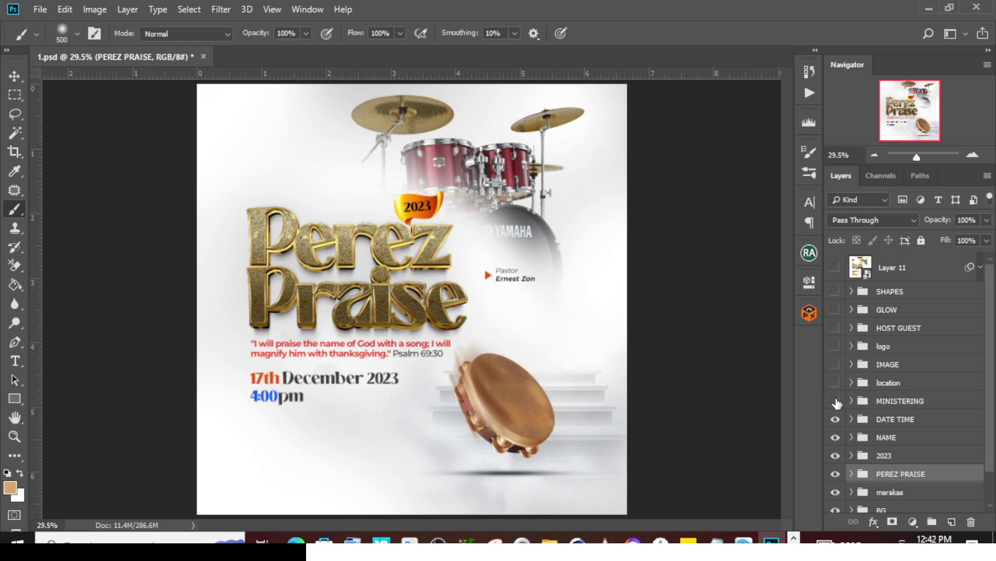
{"action": "left_click", "coordinate": [836, 401]}
{"action": "left_click", "coordinate": [835, 383]}
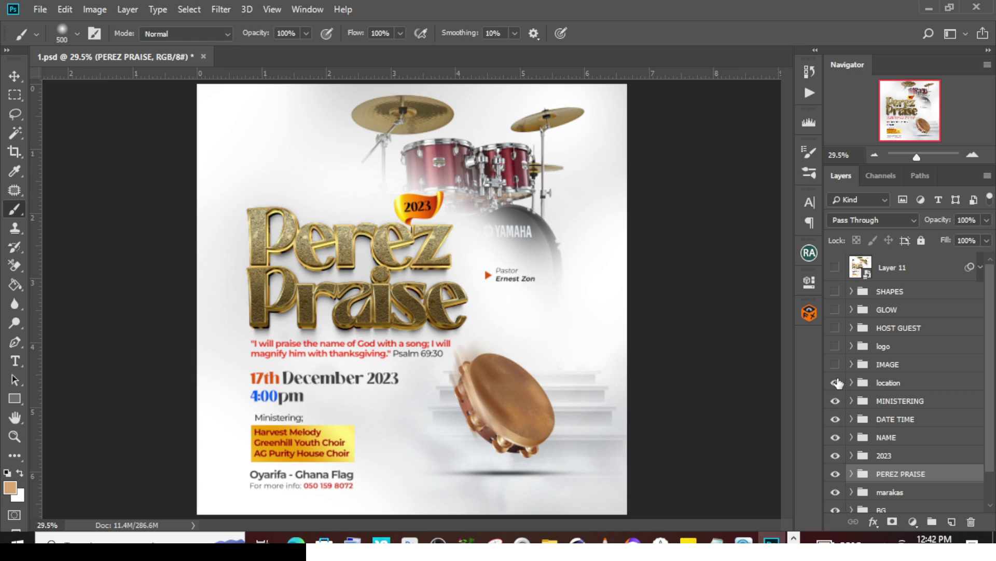
Preview the IMAGE group and hide it again, and show the logo, HOST GUEST, GLOW and SHAPES groups.
{"action": "left_click", "coordinate": [836, 365]}
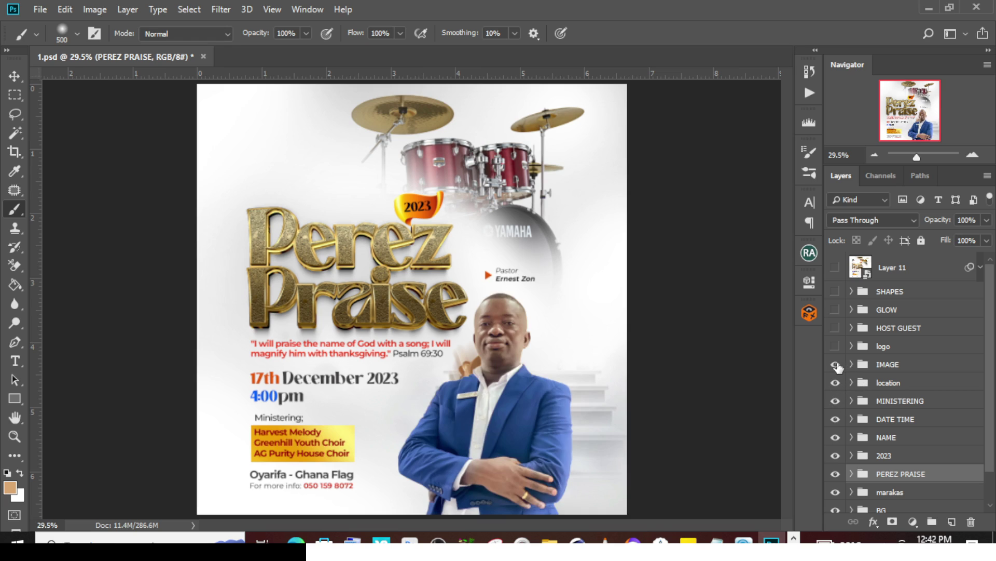
{"action": "left_click", "coordinate": [835, 365]}
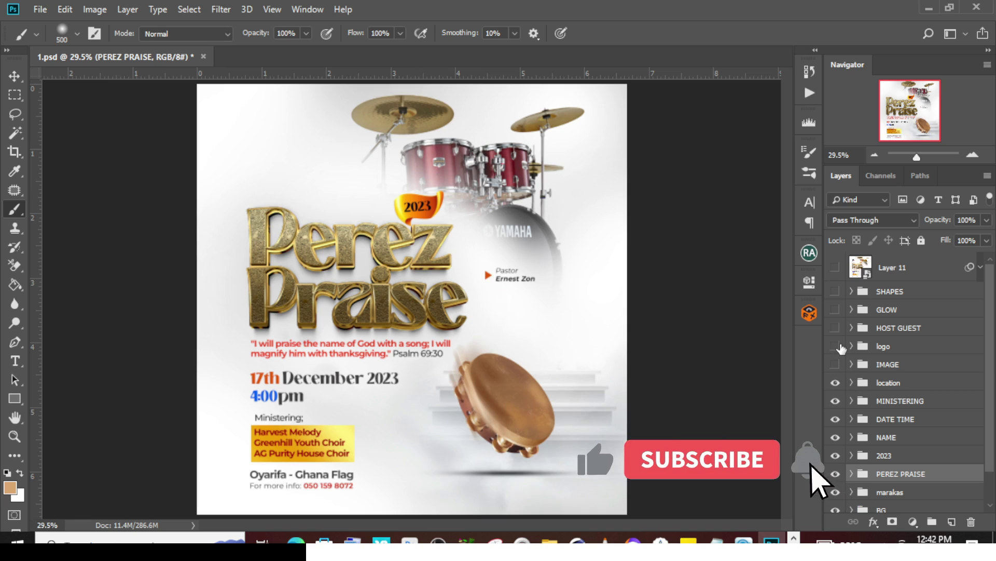
{"action": "left_click", "coordinate": [835, 346]}
{"action": "left_click", "coordinate": [836, 328]}
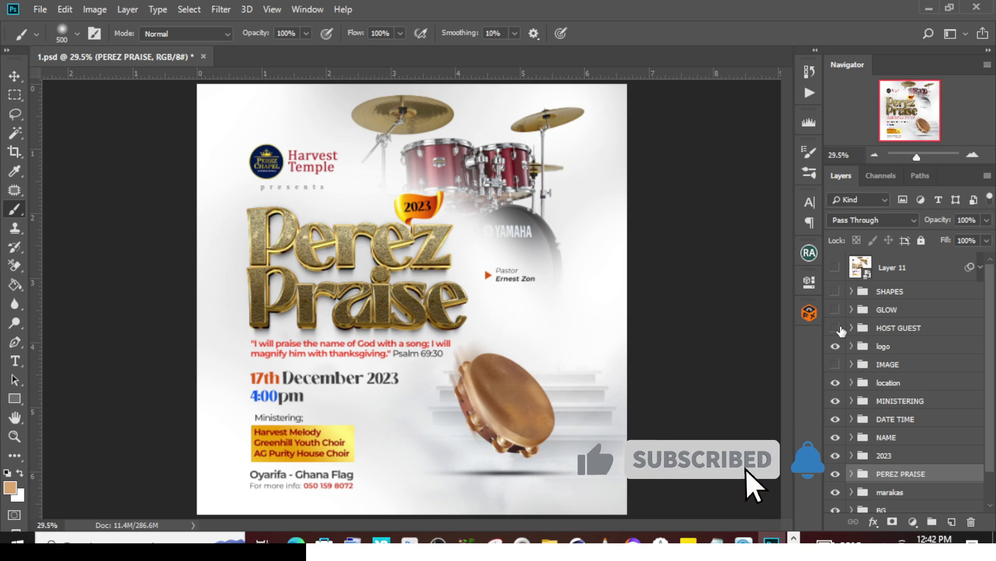
{"action": "left_click", "coordinate": [836, 310]}
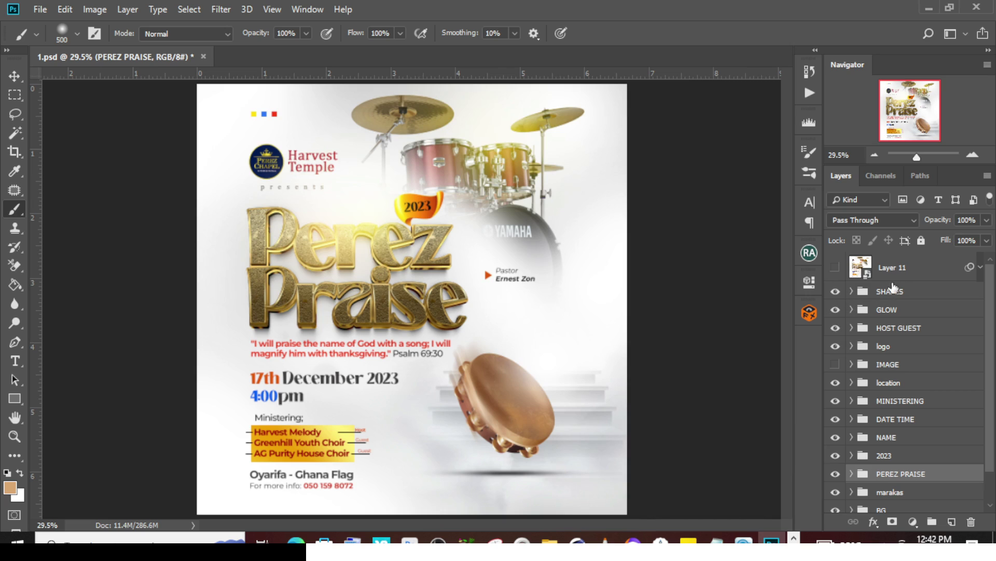
Check the smart filter on Layer 11 and compare the flyer with that layer on and off.
{"action": "left_click", "coordinate": [980, 267]}
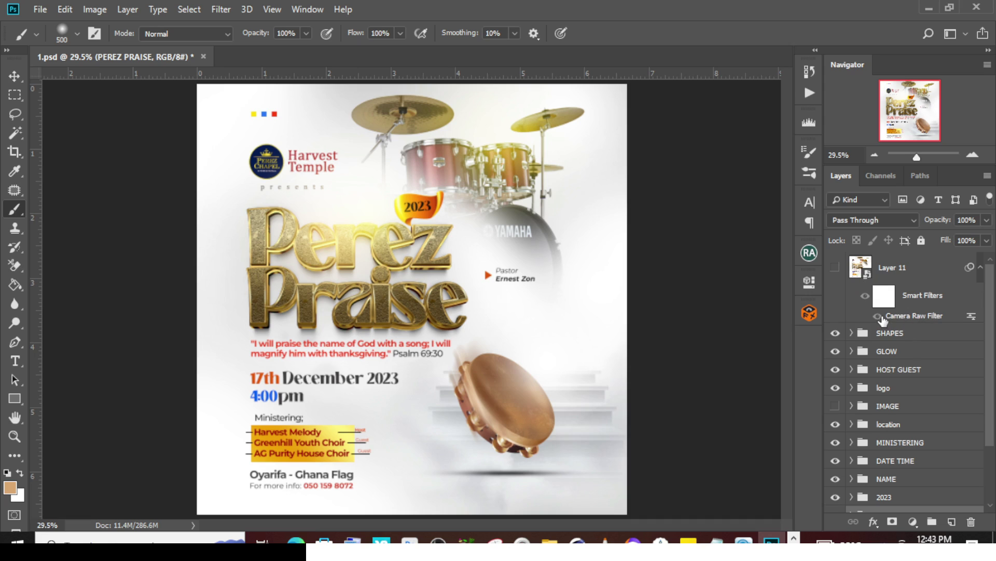
{"action": "left_click", "coordinate": [980, 268]}
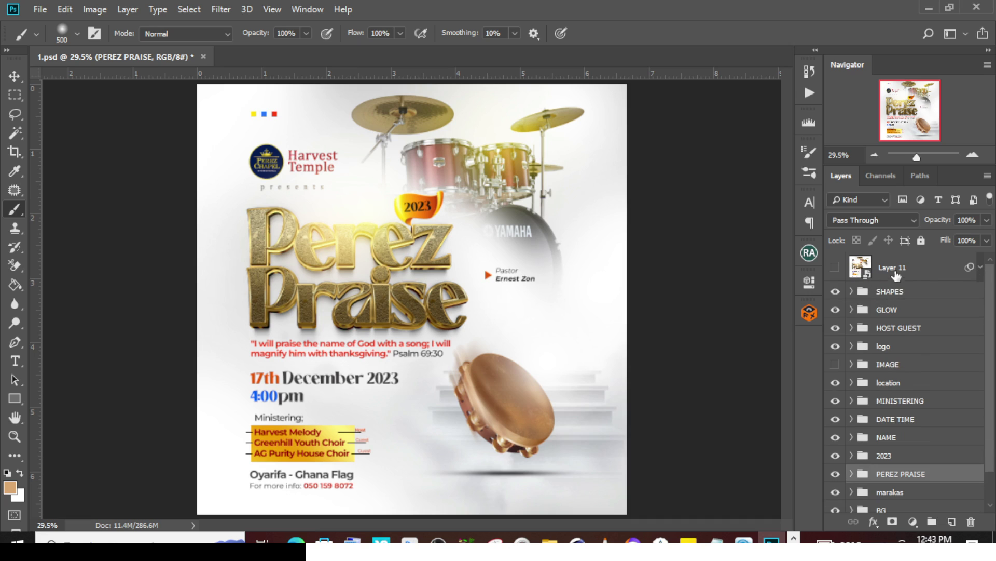
{"action": "left_click", "coordinate": [840, 267]}
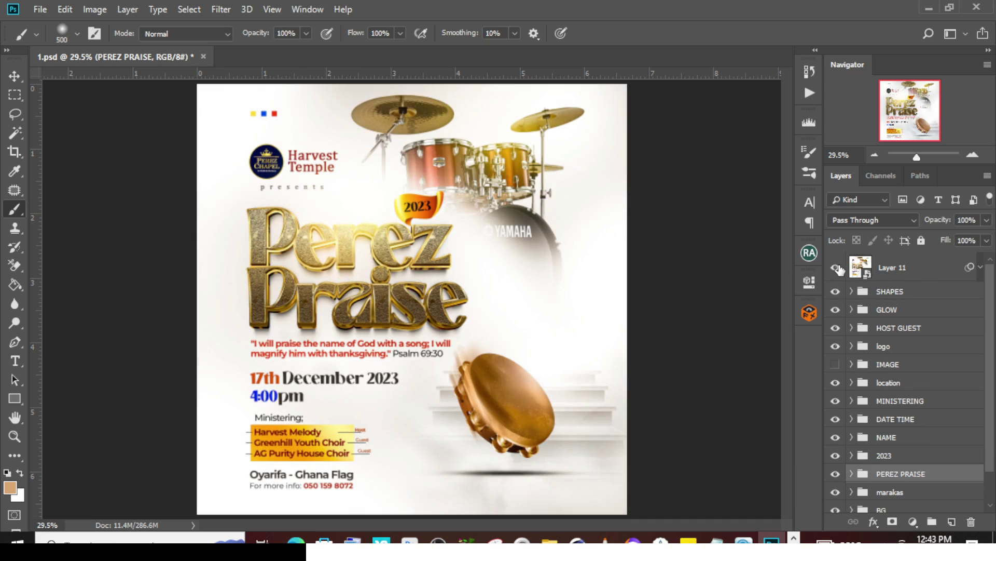
{"action": "left_click", "coordinate": [841, 268]}
Stamp the visible layers into a new layer above SHAPES, paste it into Layer 11's smart object, and save and close the contents.
{"action": "left_click", "coordinate": [881, 294]}
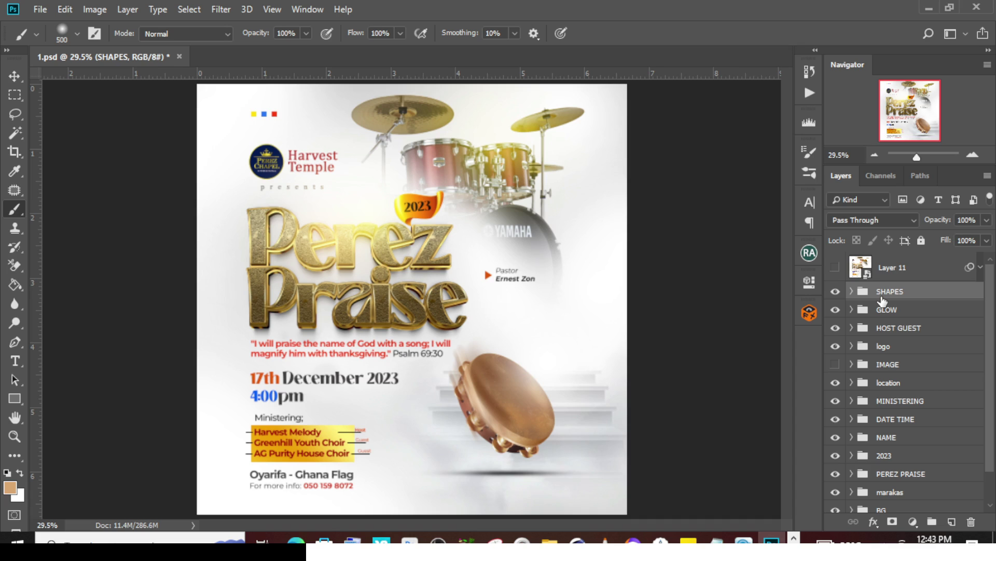
{"action": "key", "text": "ctrl+shift+alt+e"}
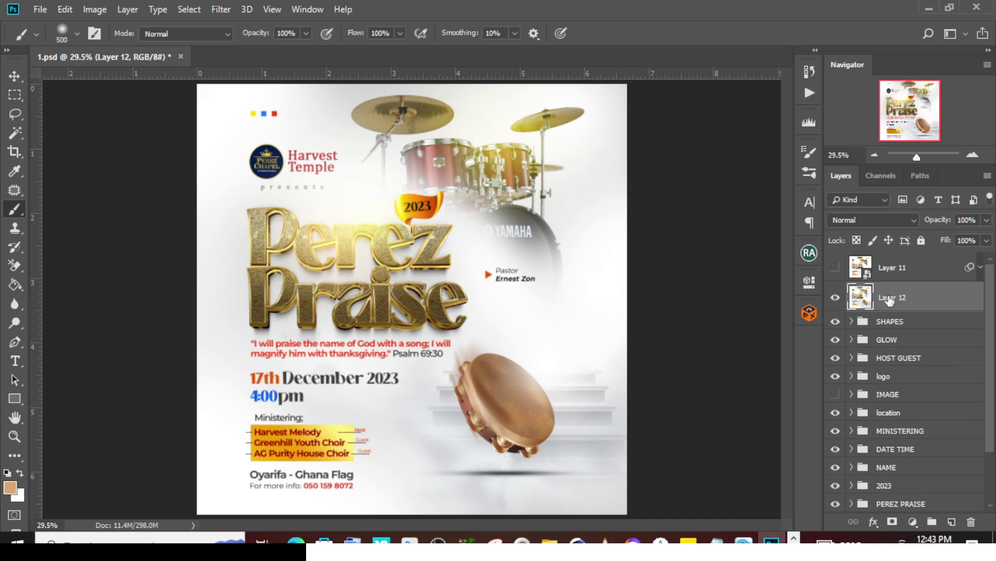
{"action": "double_click", "coordinate": [860, 267]}
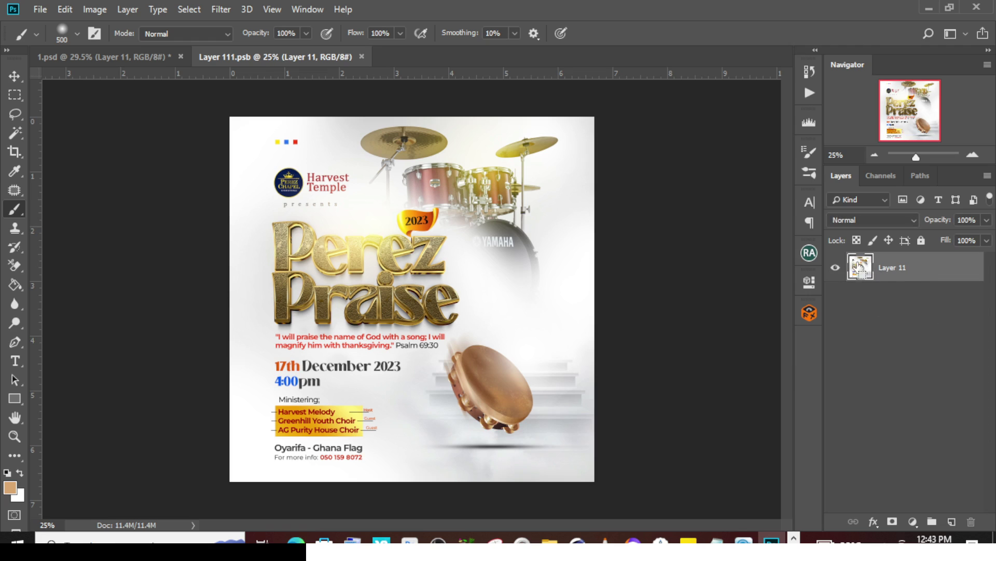
{"action": "key", "text": "ctrl+v"}
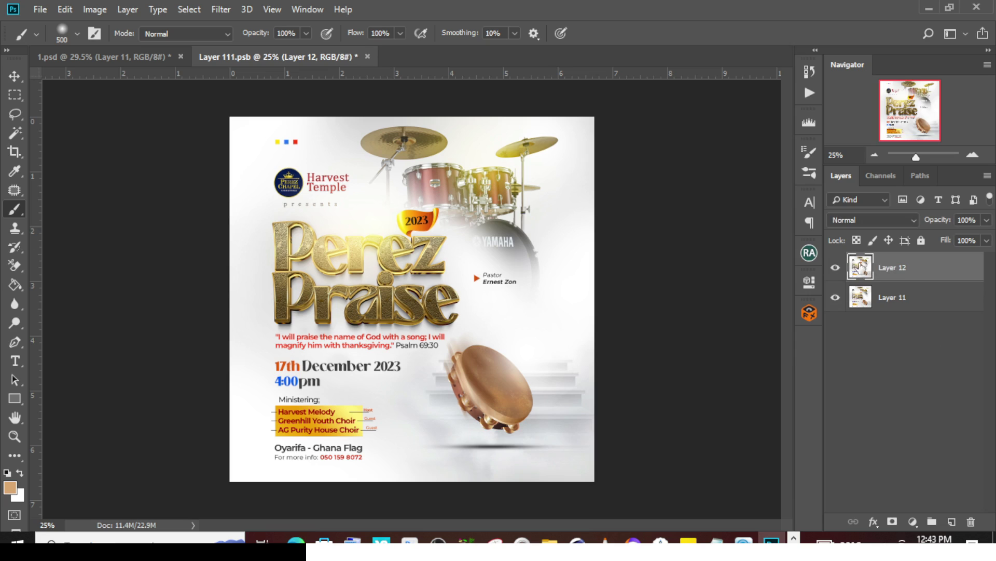
{"action": "key", "text": "ctrl+s"}
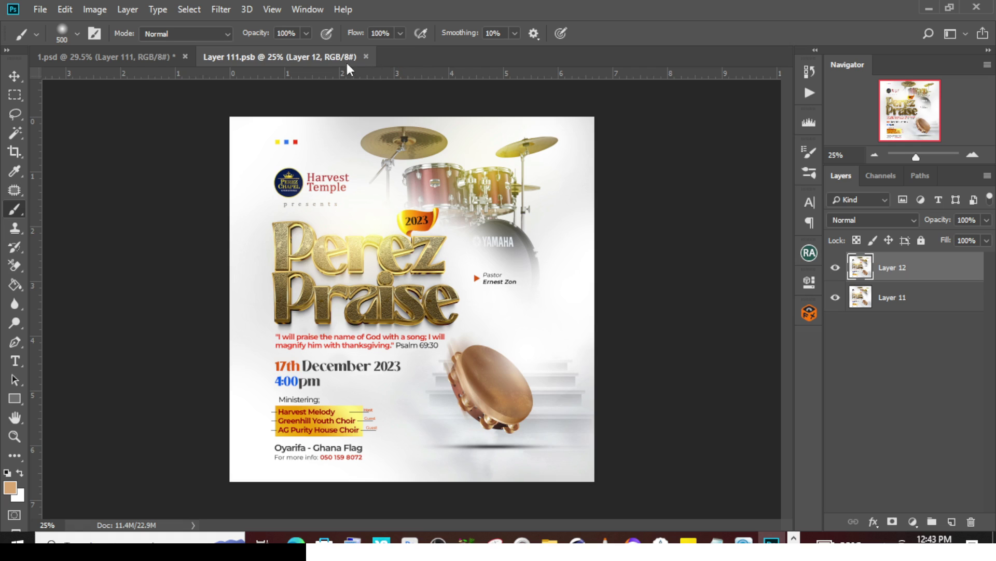
{"action": "left_click", "coordinate": [366, 57]}
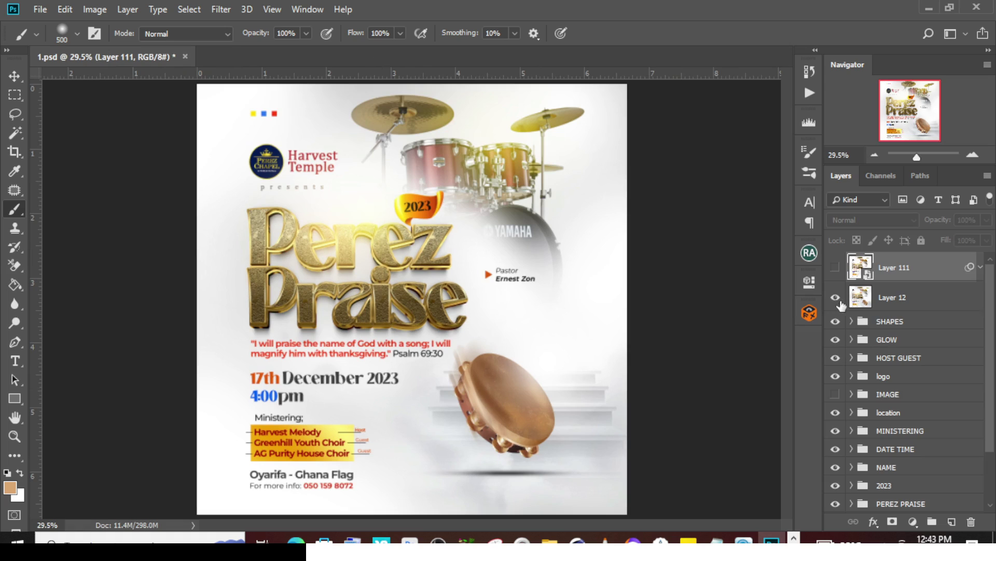
Delete the stamped Layer 12 and show the updated smart object Layer 111 over the flyer.
{"action": "left_click", "coordinate": [866, 299]}
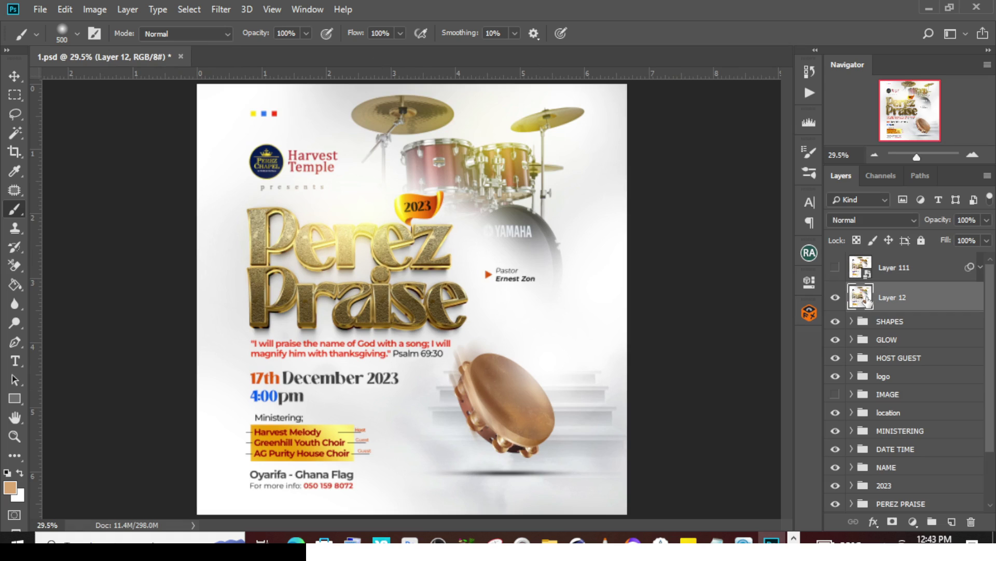
{"action": "key", "text": "Delete"}
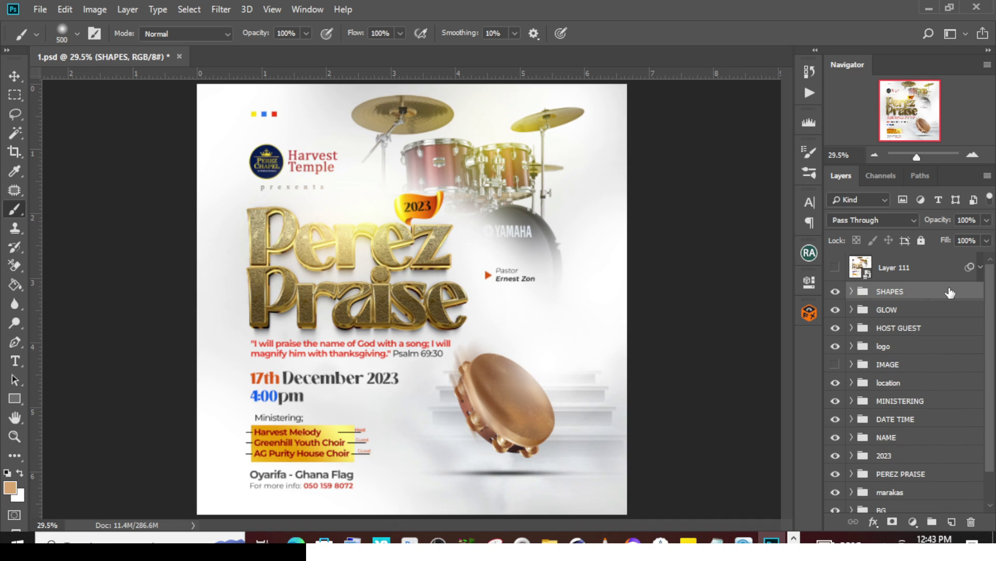
{"action": "left_click", "coordinate": [835, 268]}
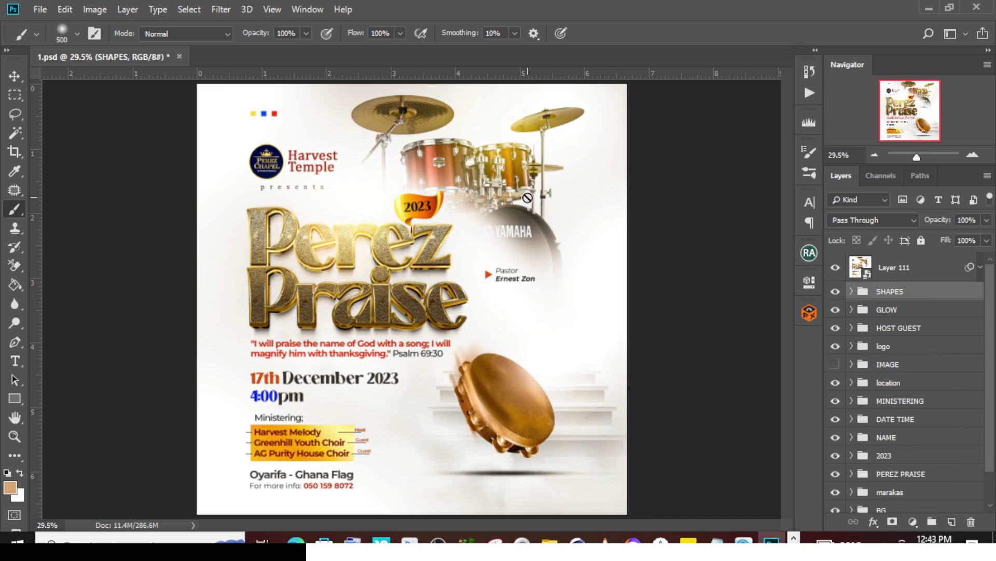
{"action": "left_click", "coordinate": [889, 270]}
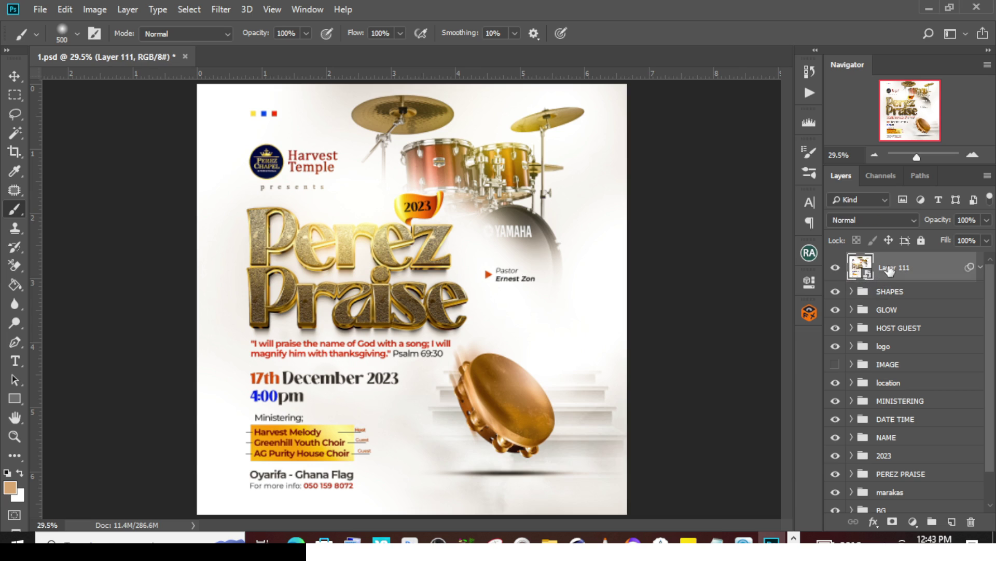
Close 1.psd and open 2.psd from the PSD PART 19 folder in File Explorer.
{"action": "left_click", "coordinate": [185, 56]}
{"action": "left_click", "coordinate": [493, 211]}
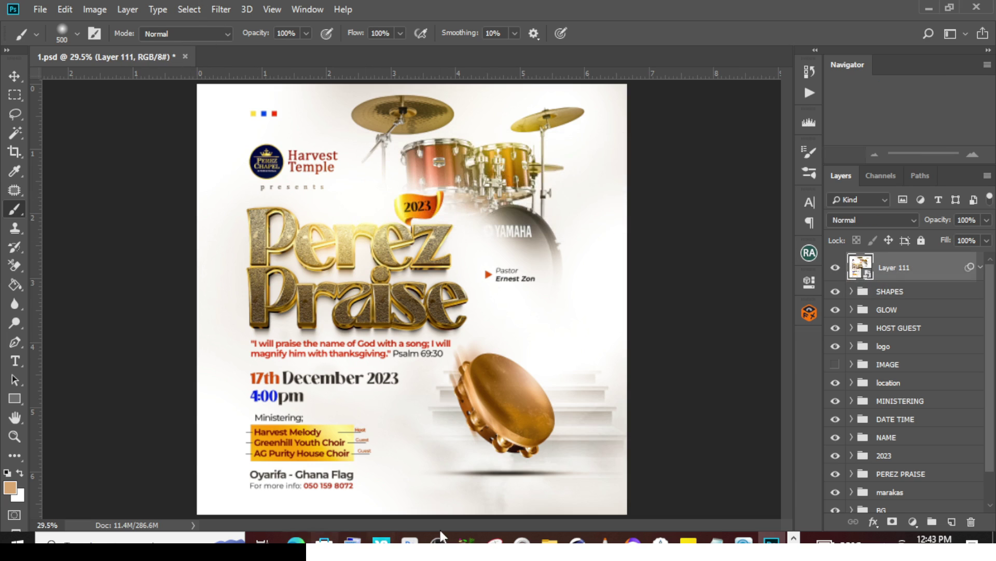
{"action": "key", "text": "alt+Tab"}
{"action": "left_click", "coordinate": [397, 104]}
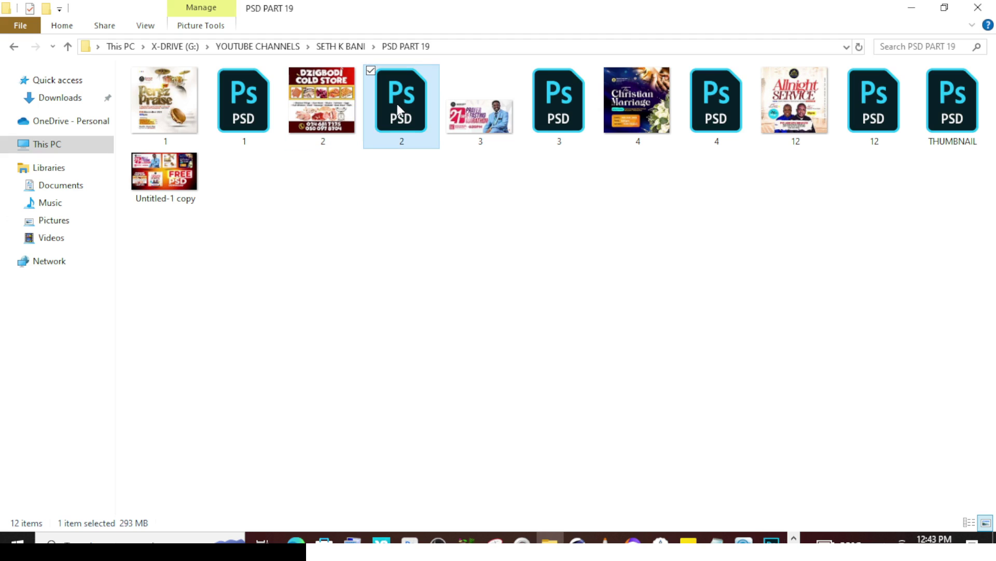
{"action": "double_click", "coordinate": [397, 104]}
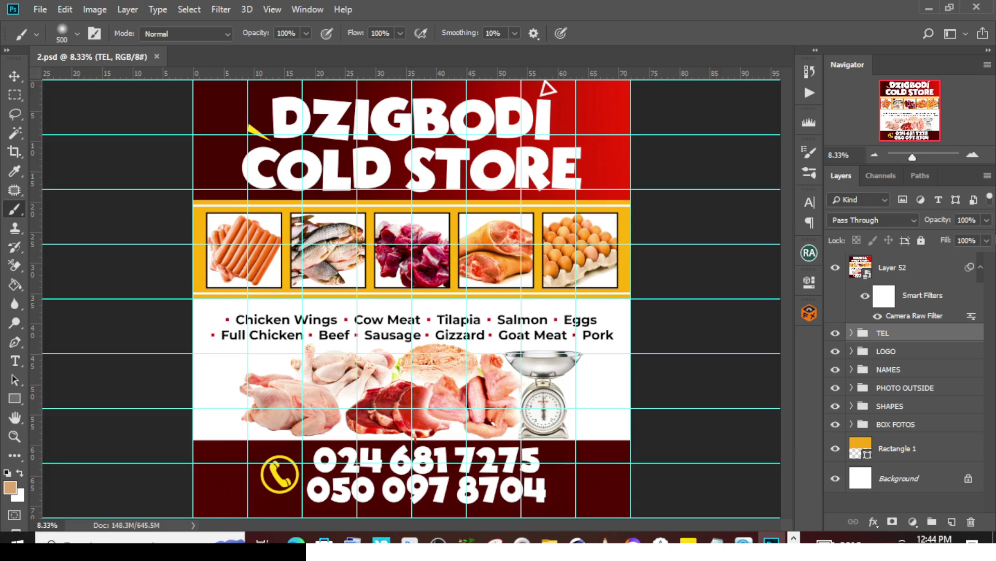
Collapse the smart filters of Layer 52 and hide it along with all groups from TEL to BOX FOTOS.
{"action": "left_click", "coordinate": [981, 267]}
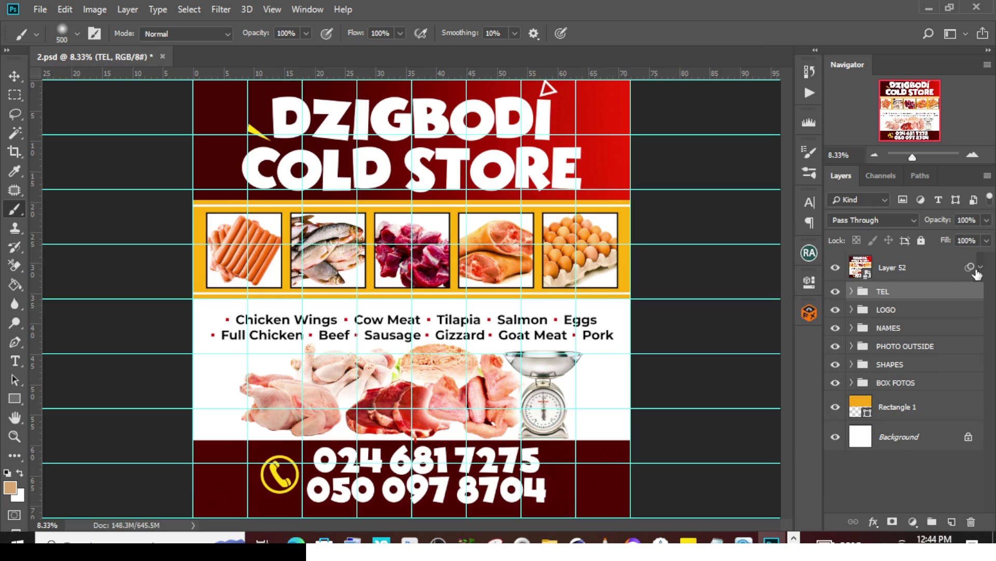
{"action": "left_click", "coordinate": [836, 269]}
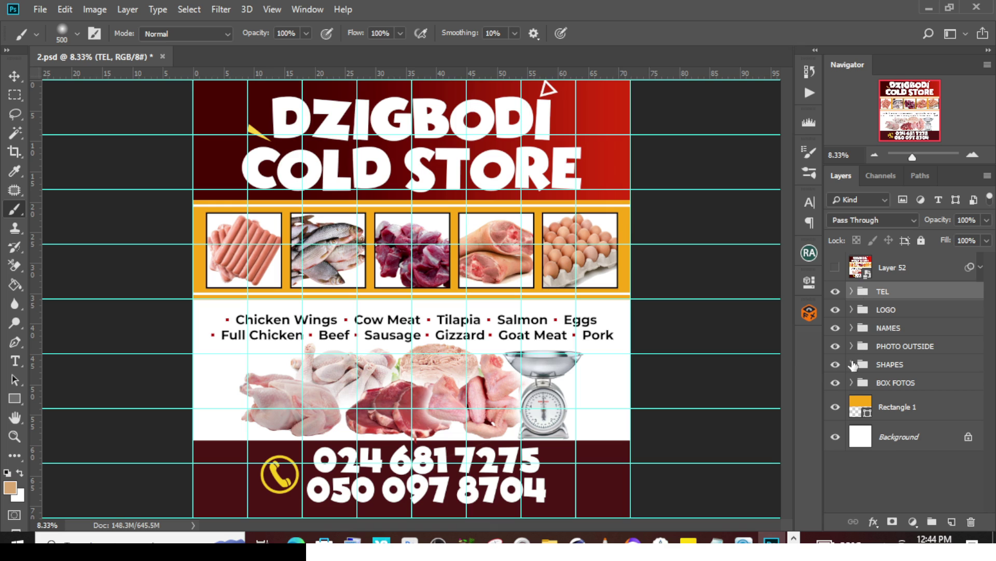
{"action": "left_click_drag", "start_coordinate": [837, 300], "coordinate": [835, 384]}
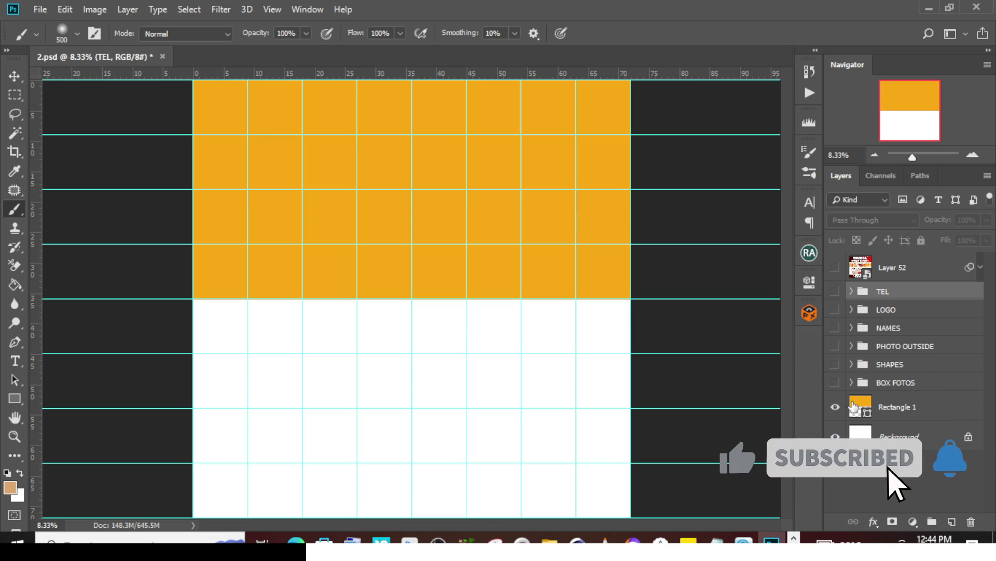
Try other fill colours on Rectangle 1, including dark brown 2e0b00, and cancel the colour change.
{"action": "left_click", "coordinate": [856, 405]}
{"action": "double_click", "coordinate": [855, 405]}
{"action": "mouse_move", "coordinate": [655, 267]}
{"action": "left_mouse_down"}
{"action": "mouse_move", "coordinate": [589, 446]}
{"action": "mouse_move", "coordinate": [789, 405]}
{"action": "mouse_move", "coordinate": [790, 430]}
{"action": "left_mouse_up"}
{"action": "left_click", "coordinate": [810, 455]}
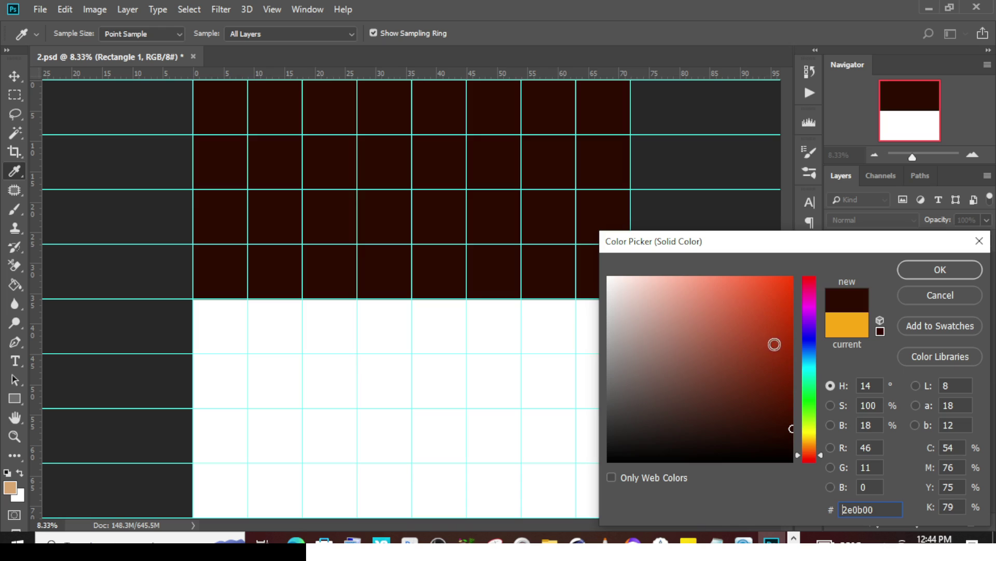
{"action": "left_click_drag", "start_coordinate": [774, 345], "coordinate": [856, 276]}
{"action": "left_click", "coordinate": [927, 294]}
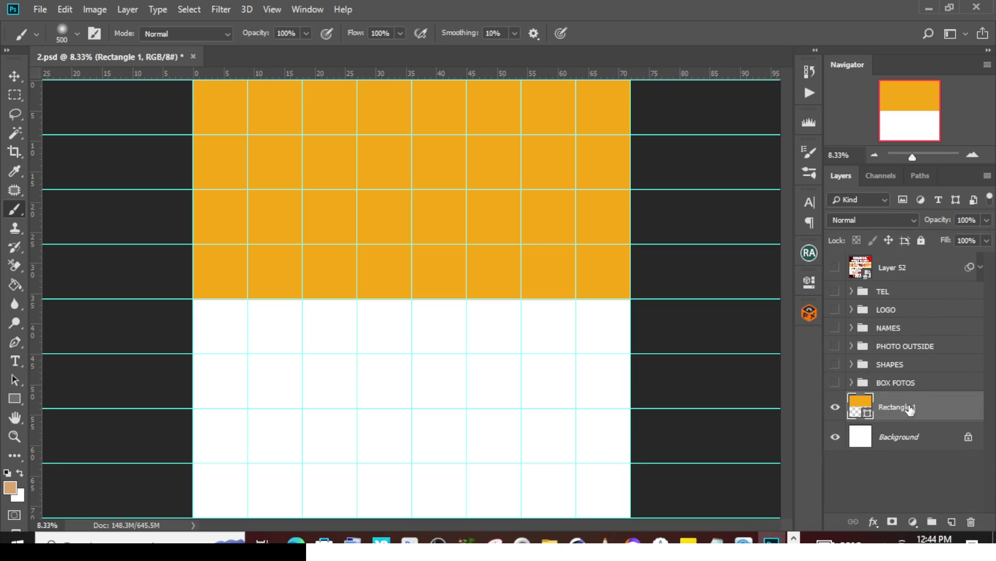
Show the BOX FOTOS group, expand it and select its group 1.
{"action": "left_click", "coordinate": [836, 384]}
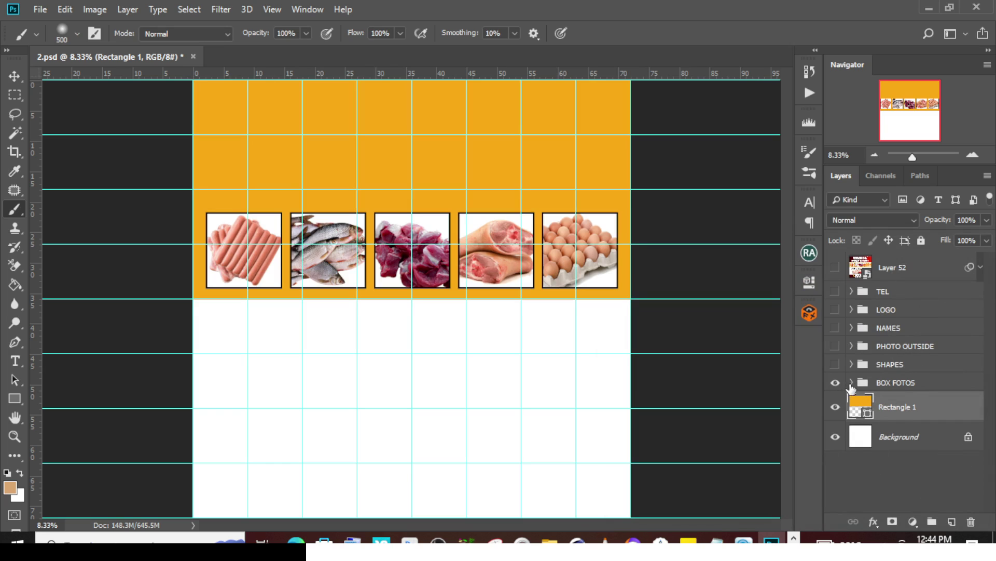
{"action": "left_click", "coordinate": [851, 383]}
{"action": "left_click", "coordinate": [883, 444]}
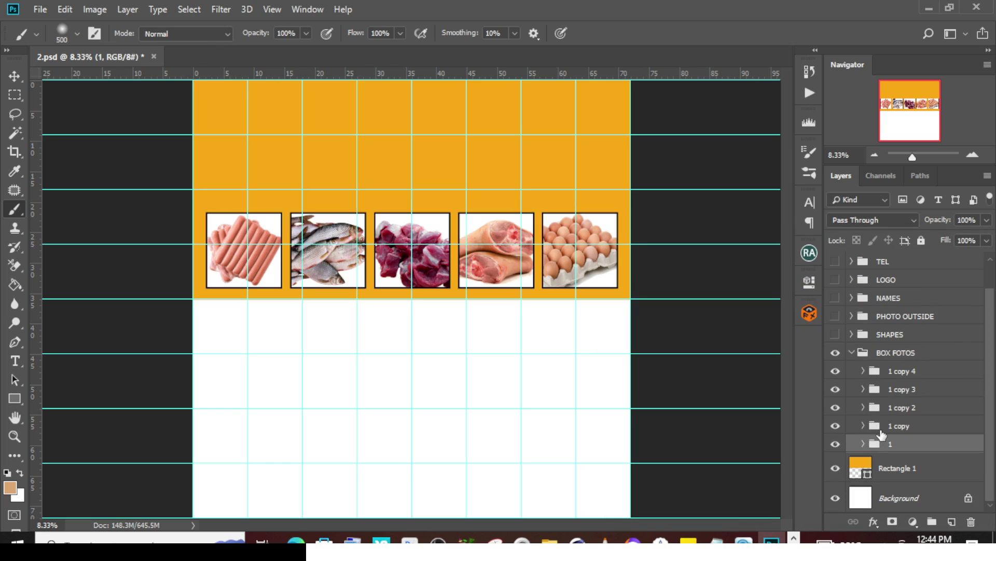
Toggle groups 1, 1 copy, 1 copy 2 and 1 copy 3 off and on to examine each photo box.
{"action": "left_click", "coordinate": [836, 444]}
{"action": "left_click", "coordinate": [835, 444]}
{"action": "left_click", "coordinate": [836, 426]}
{"action": "left_click", "coordinate": [836, 426]}
{"action": "left_click", "coordinate": [836, 408]}
{"action": "left_click", "coordinate": [836, 408]}
{"action": "left_click", "coordinate": [835, 389]}
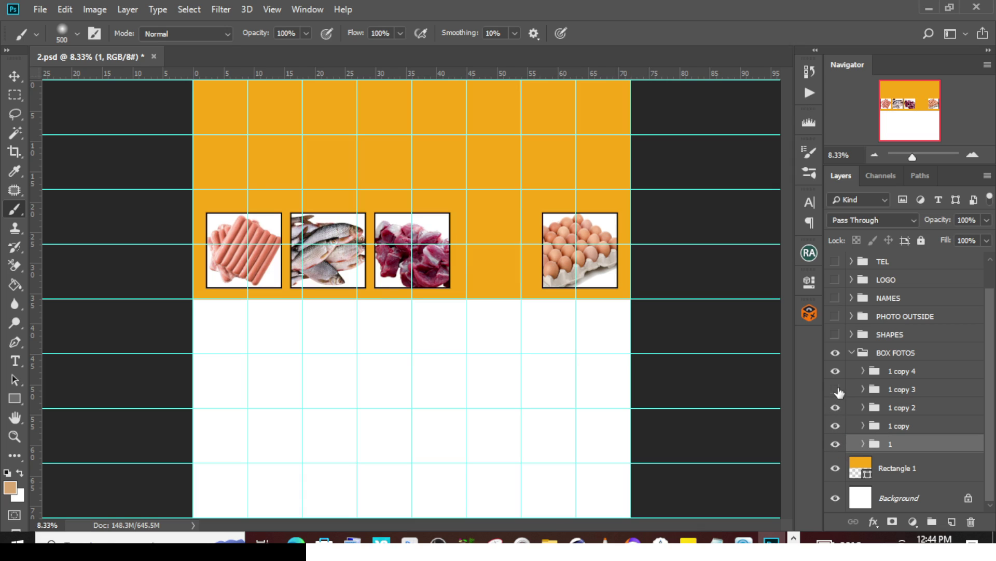
{"action": "left_click", "coordinate": [836, 389]}
Expand group 1 and toggle its Rectangle 2 copy, sausage photo and Rectangle 2 layers off and on to examine them.
{"action": "left_click", "coordinate": [863, 444]}
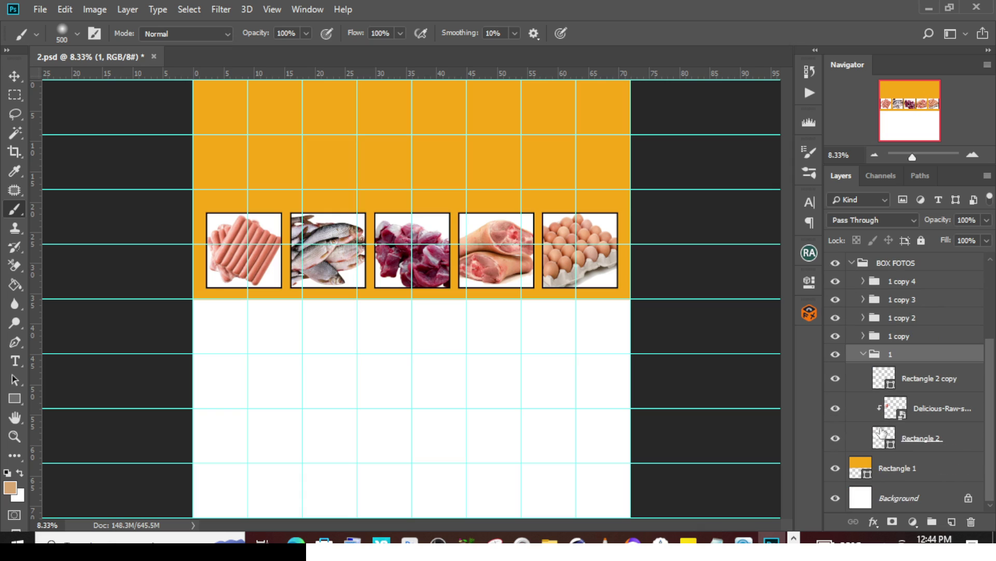
{"action": "left_click", "coordinate": [835, 379]}
{"action": "left_click", "coordinate": [835, 378]}
{"action": "left_click", "coordinate": [836, 378]}
{"action": "left_click", "coordinate": [835, 378]}
{"action": "left_click", "coordinate": [894, 410]}
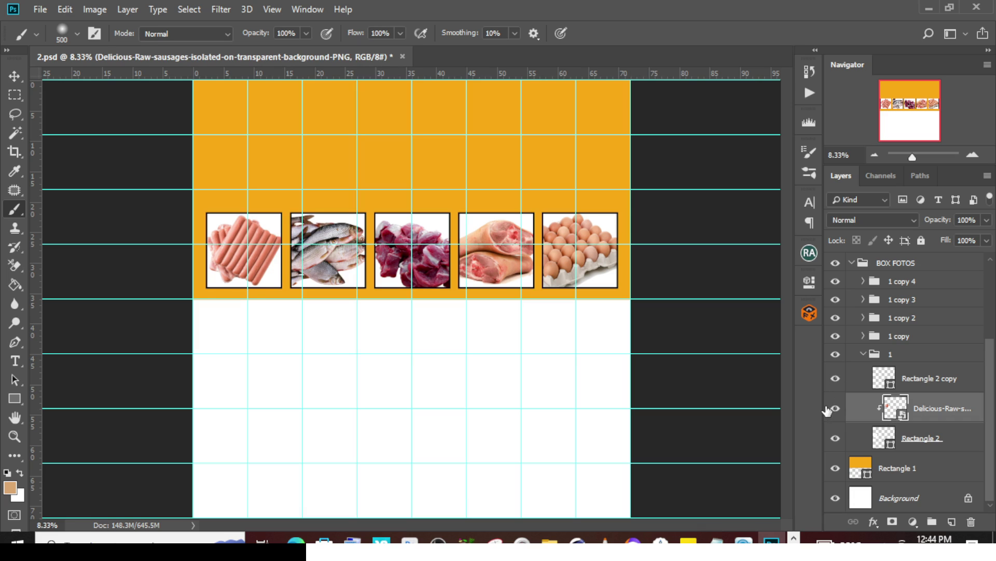
{"action": "left_click", "coordinate": [835, 408]}
{"action": "left_click", "coordinate": [835, 408]}
{"action": "left_click", "coordinate": [836, 438]}
{"action": "left_click", "coordinate": [836, 439]}
Release the sausage photo's clipping mask, clip it to Rectangle 2 again, and collapse group 1.
{"action": "right_click", "coordinate": [919, 411]}
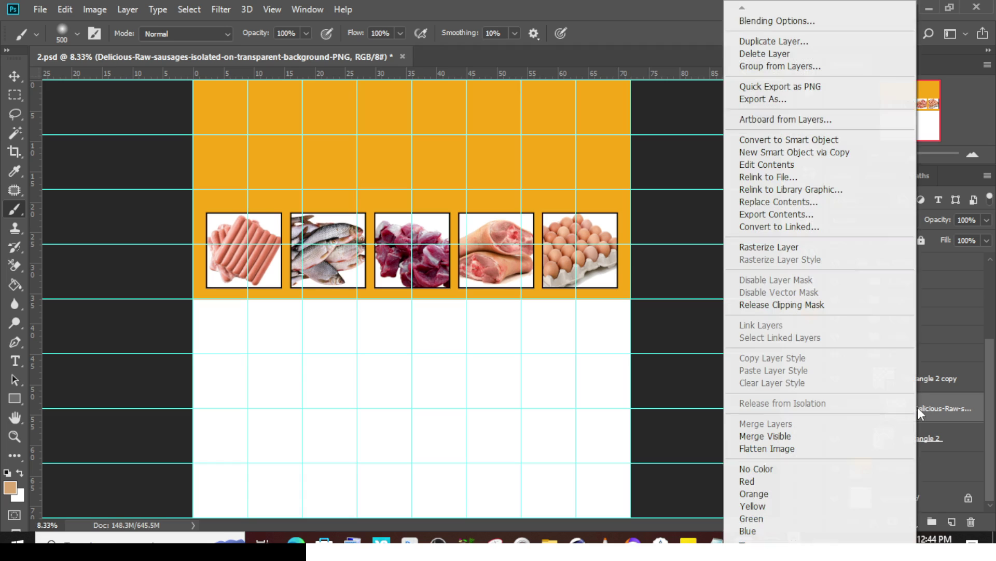
{"action": "left_click", "coordinate": [767, 306]}
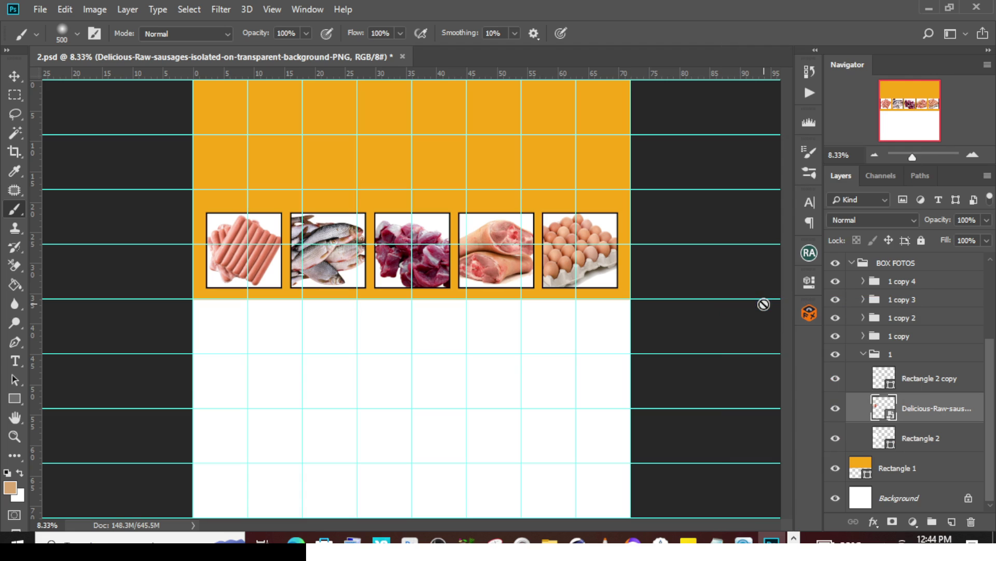
{"action": "right_click", "coordinate": [933, 407]}
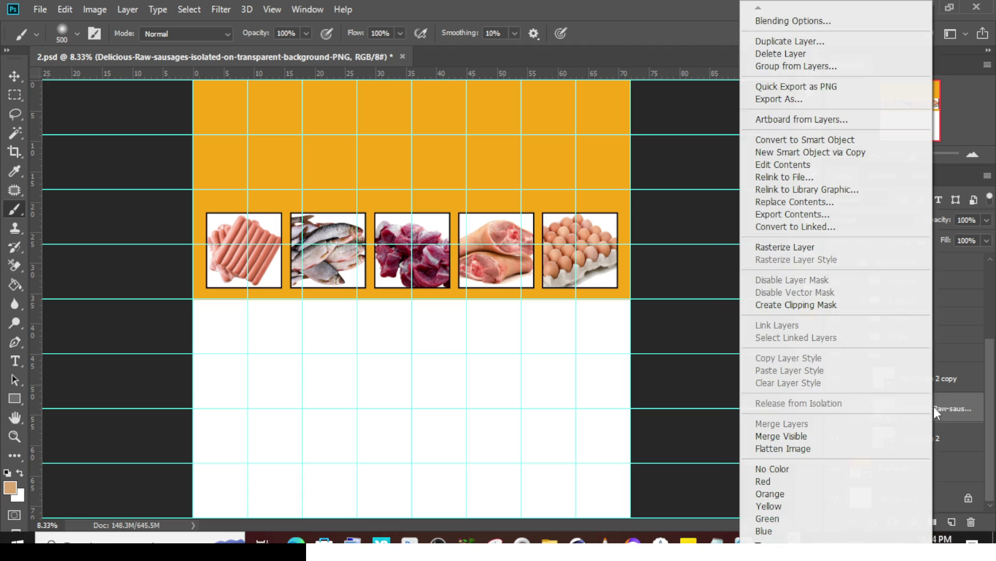
{"action": "left_click", "coordinate": [810, 306]}
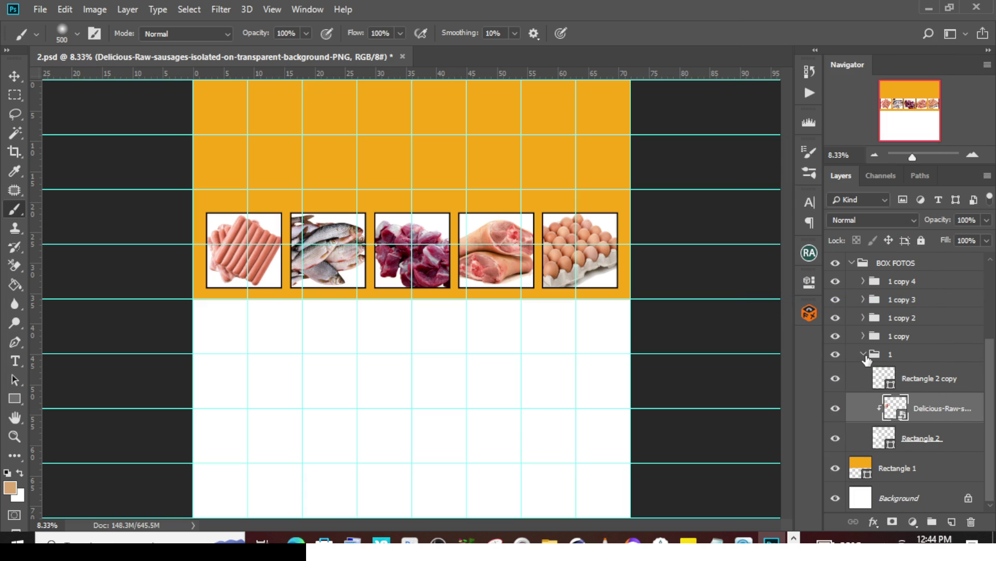
{"action": "left_click", "coordinate": [864, 354]}
Toggle group 1 copy 4 off and on, then expand it and examine its frame and egg photo layers the same way.
{"action": "left_click", "coordinate": [836, 372]}
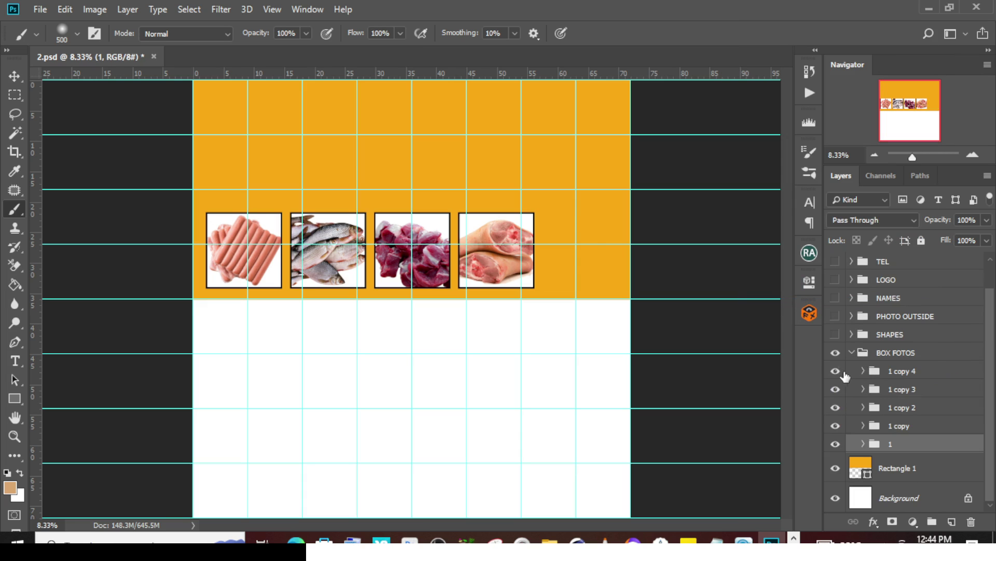
{"action": "left_click", "coordinate": [840, 371]}
{"action": "left_click", "coordinate": [864, 370]}
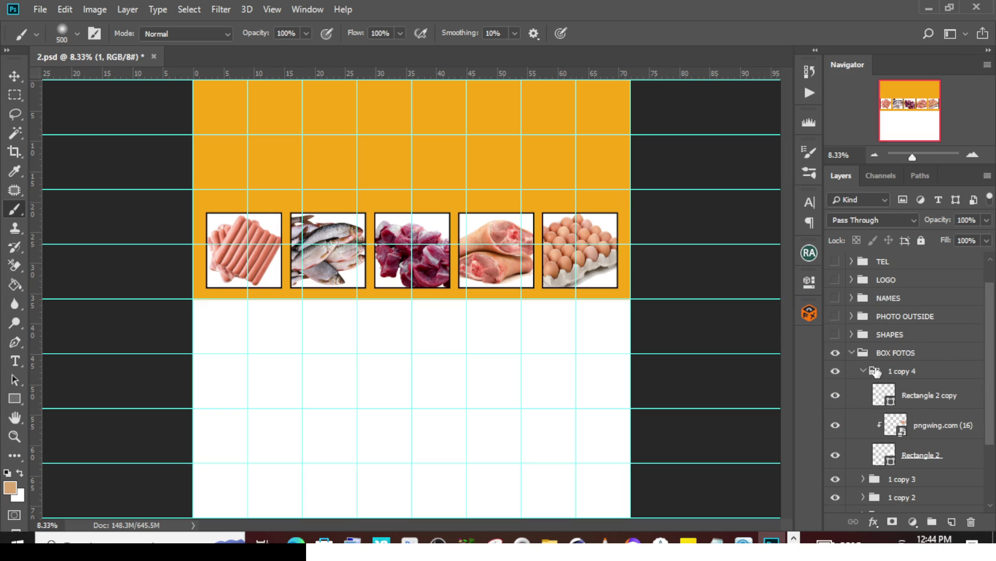
{"action": "left_click", "coordinate": [837, 397]}
{"action": "left_click", "coordinate": [837, 425]}
{"action": "left_click", "coordinate": [837, 425]}
Release the clipping mask of the egg photo layer pngwing.com (16) and hide the guides.
{"action": "right_click", "coordinate": [868, 423]}
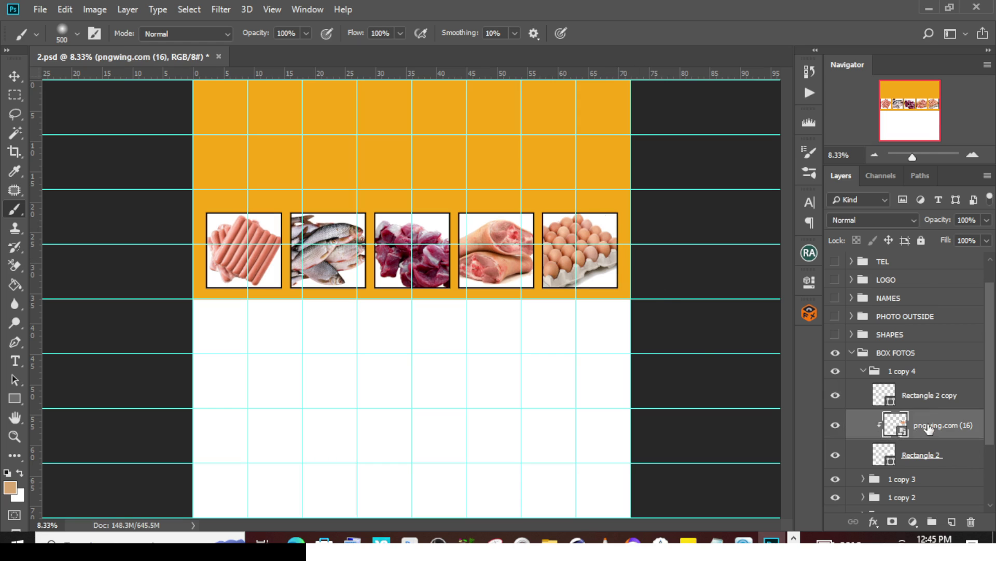
{"action": "left_click", "coordinate": [794, 305]}
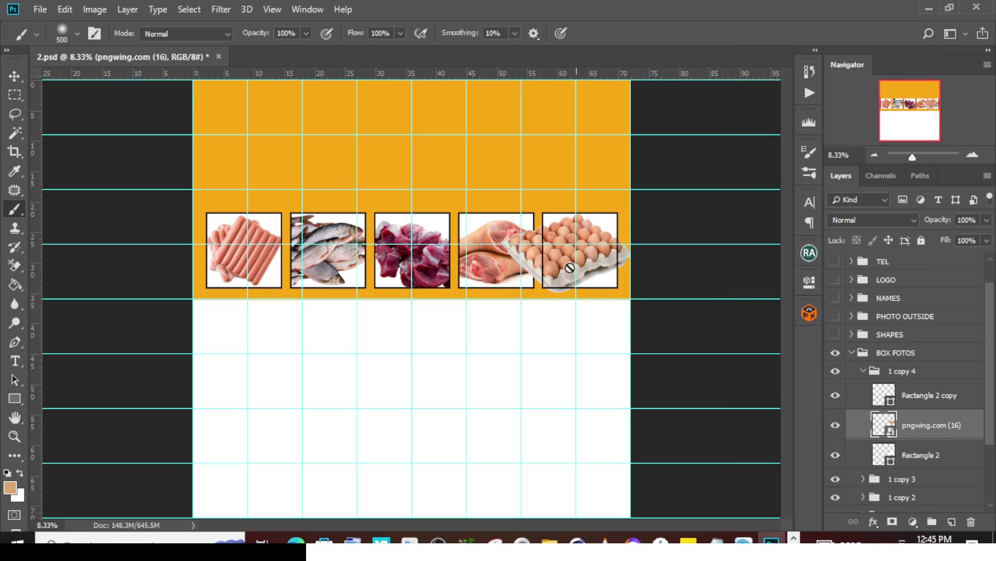
{"action": "key", "text": "ctrl+semicolon"}
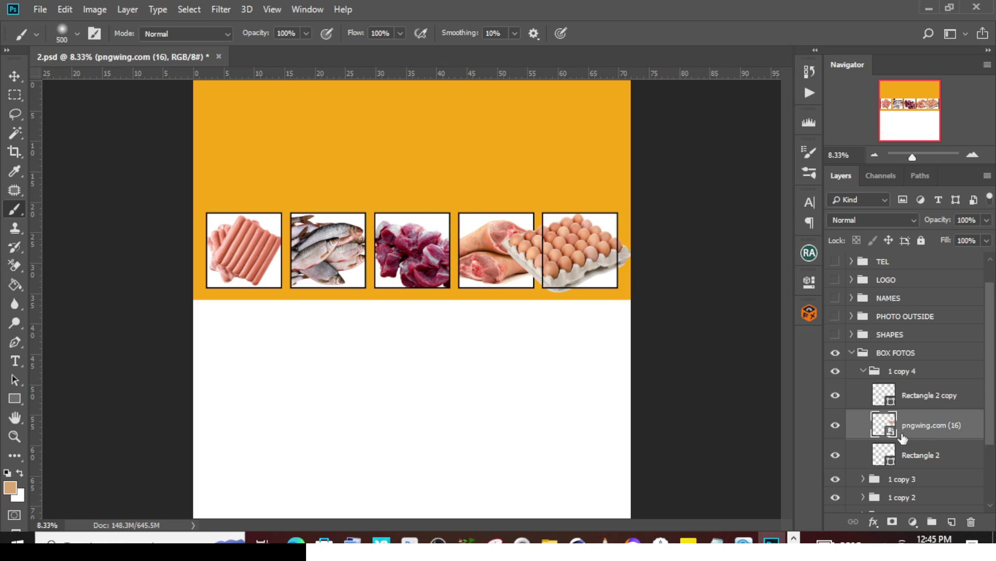
Clip the pngwing.com (16) layer to Rectangle 2 again and collapse the 1 copy 4 and BOX FOTOS groups.
{"action": "right_click", "coordinate": [918, 428]}
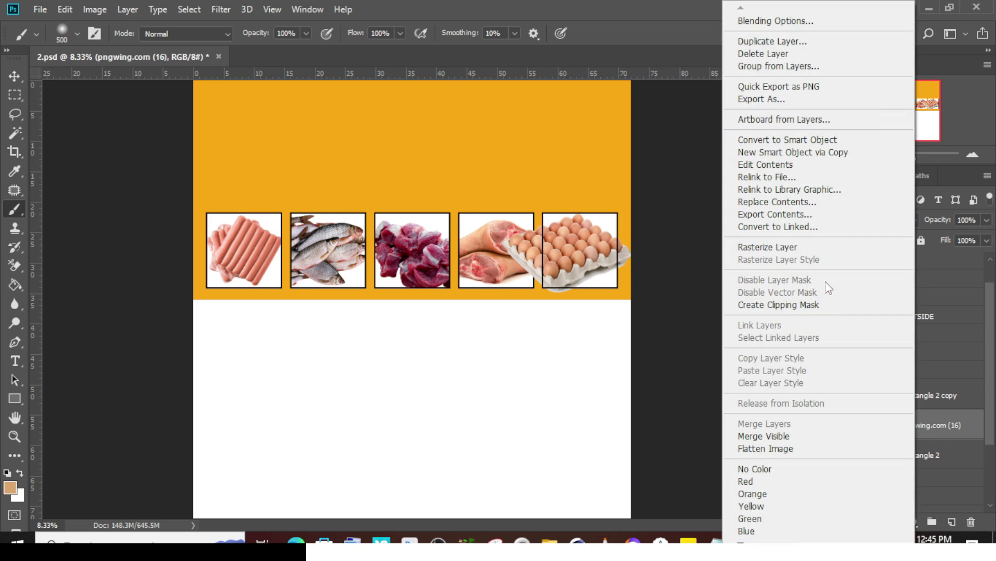
{"action": "left_click", "coordinate": [780, 305]}
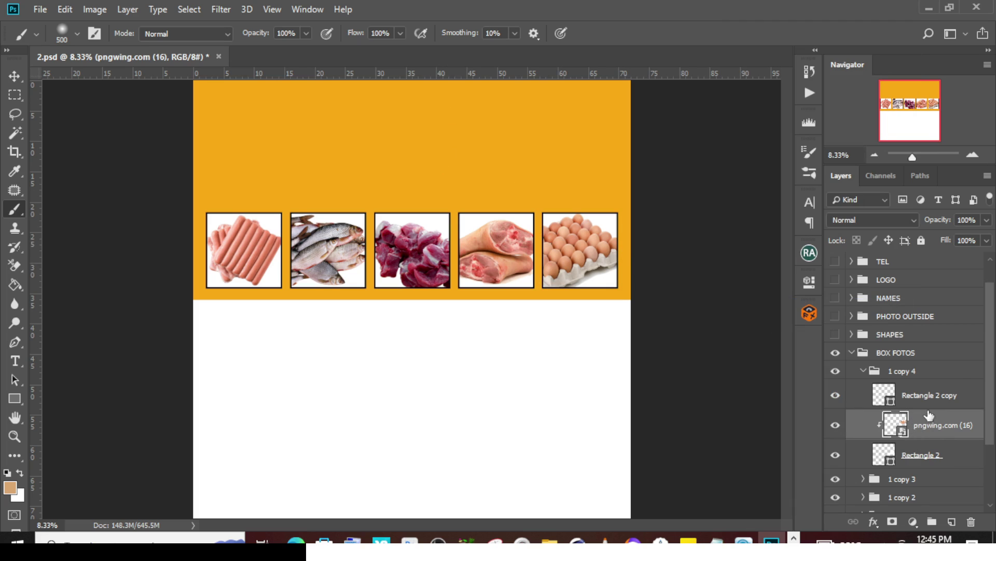
{"action": "left_click", "coordinate": [864, 371]}
{"action": "left_click", "coordinate": [852, 352]}
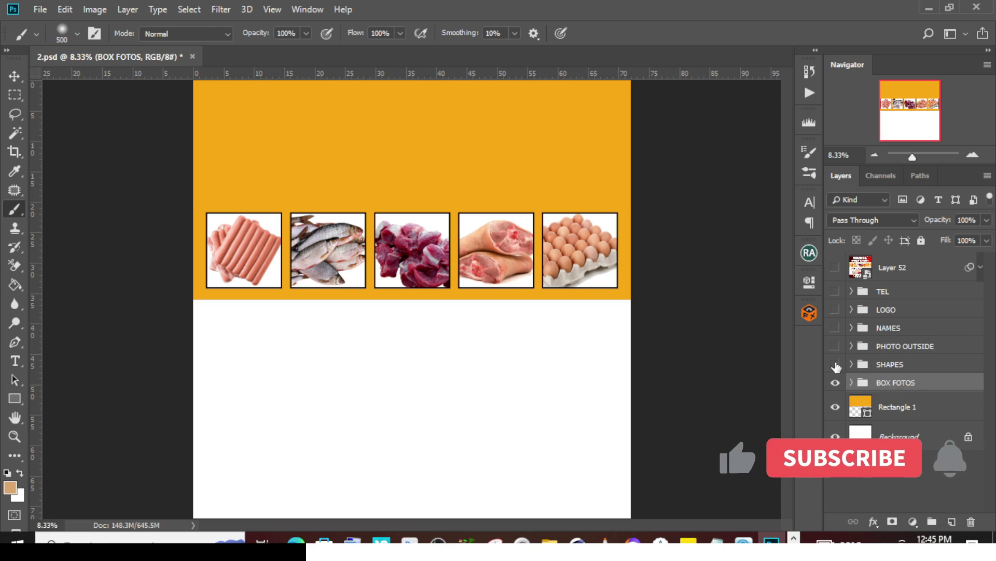
Show the SHAPES group, examine its rectangle layers by toggling them off and on, and collapse it.
{"action": "left_click", "coordinate": [835, 365]}
{"action": "left_click", "coordinate": [852, 364]}
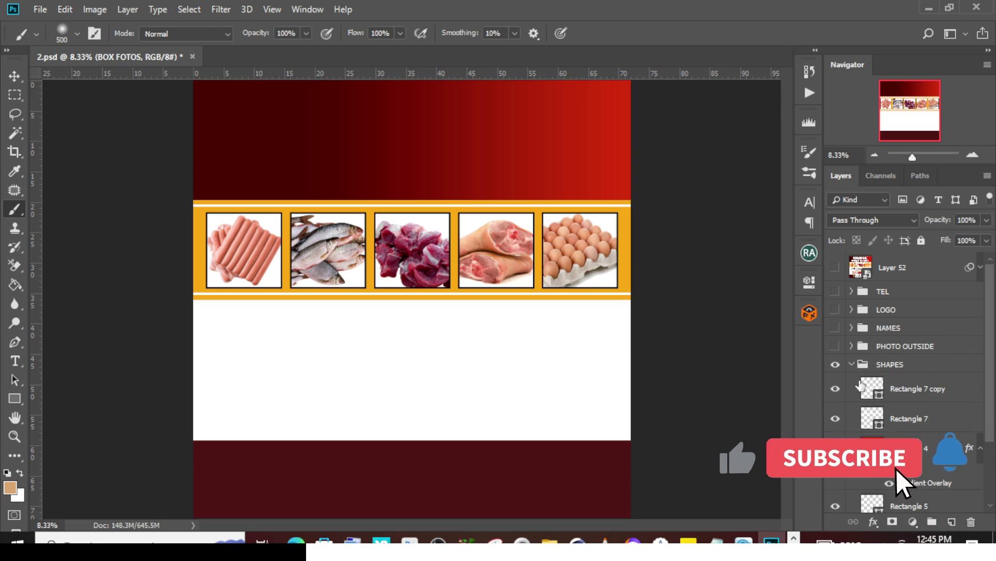
{"action": "scroll", "coordinate": [859, 384], "scroll_direction": "down", "scroll_amount": 2}
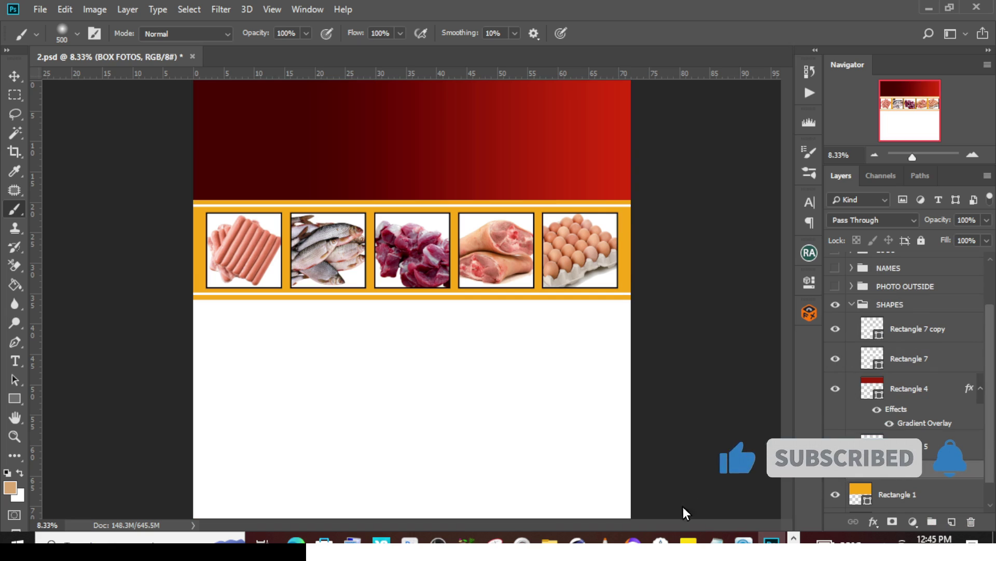
{"action": "left_click", "coordinate": [836, 446]}
{"action": "left_click", "coordinate": [836, 388]}
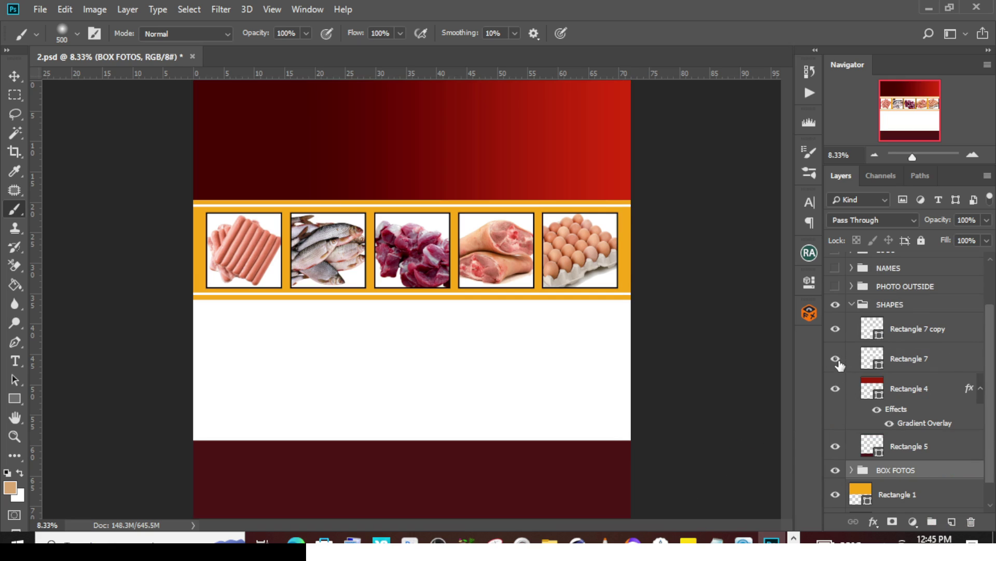
{"action": "left_click", "coordinate": [836, 358]}
{"action": "left_click", "coordinate": [835, 359]}
{"action": "left_click", "coordinate": [837, 331]}
{"action": "left_click", "coordinate": [836, 331]}
{"action": "left_click", "coordinate": [851, 305]}
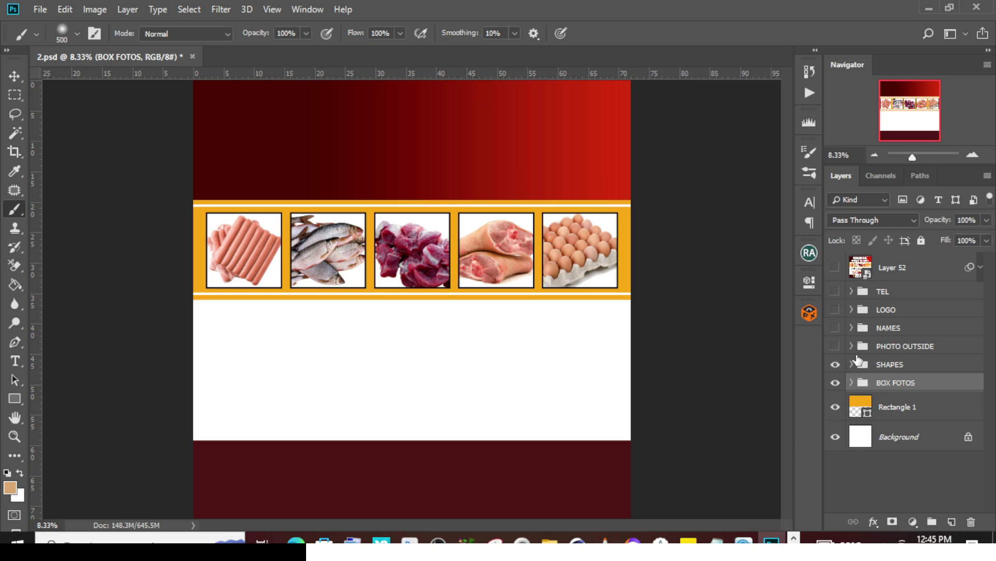
Show the PHOTO OUTSIDE group, toggle its layers from pngwing.com (15) to Layer 3 off and on, and collapse it.
{"action": "left_click", "coordinate": [835, 345]}
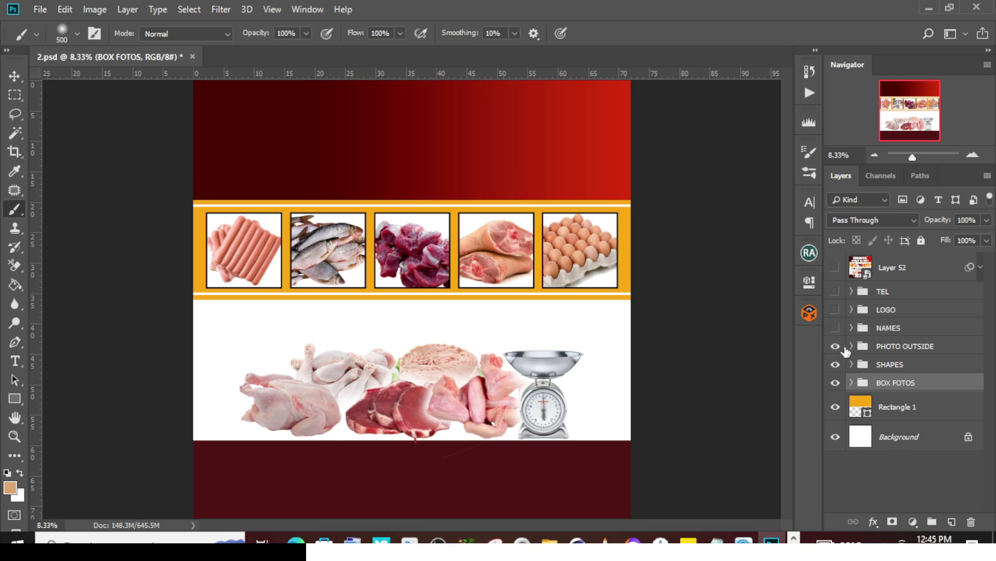
{"action": "left_click", "coordinate": [851, 346]}
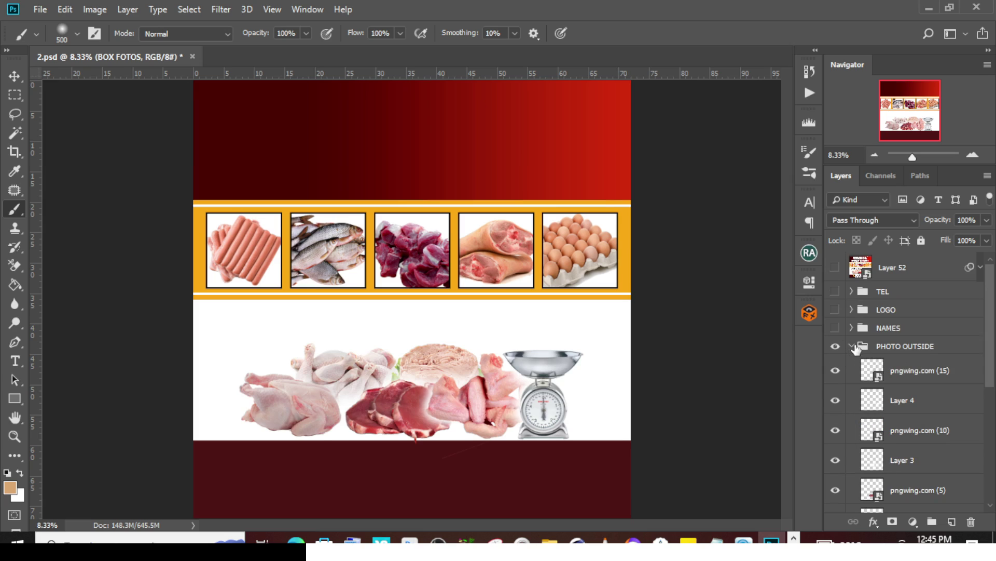
{"action": "left_click", "coordinate": [835, 370]}
{"action": "left_click", "coordinate": [835, 400]}
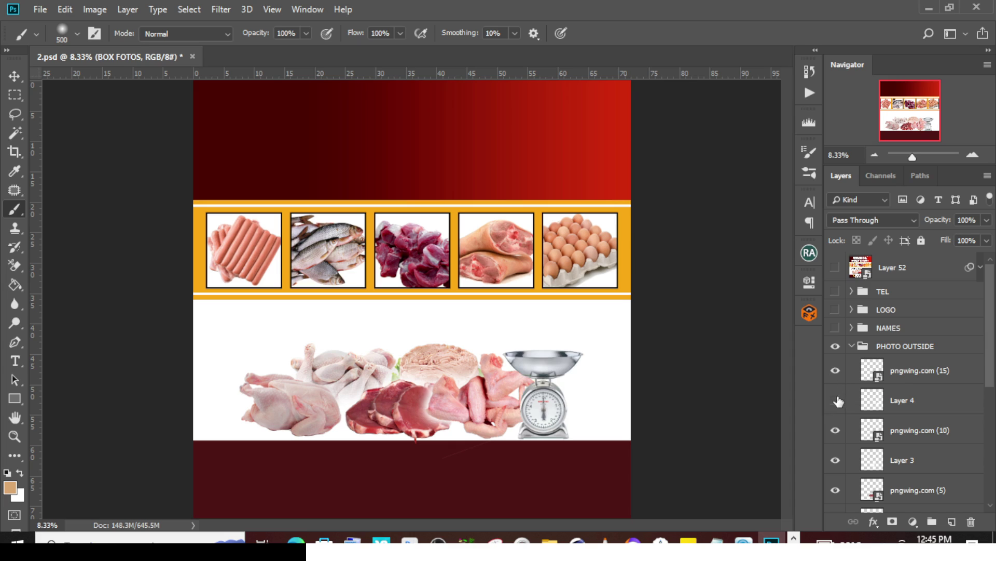
{"action": "left_click", "coordinate": [835, 400]}
{"action": "left_click", "coordinate": [835, 430]}
{"action": "left_click", "coordinate": [835, 430]}
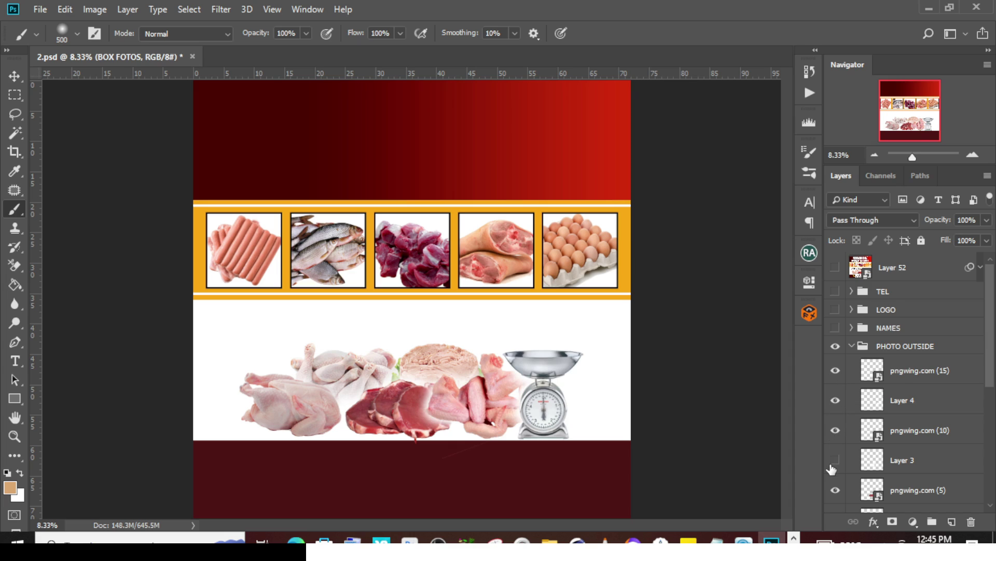
{"action": "left_click", "coordinate": [835, 460]}
{"action": "left_click", "coordinate": [835, 460]}
{"action": "left_click", "coordinate": [852, 346]}
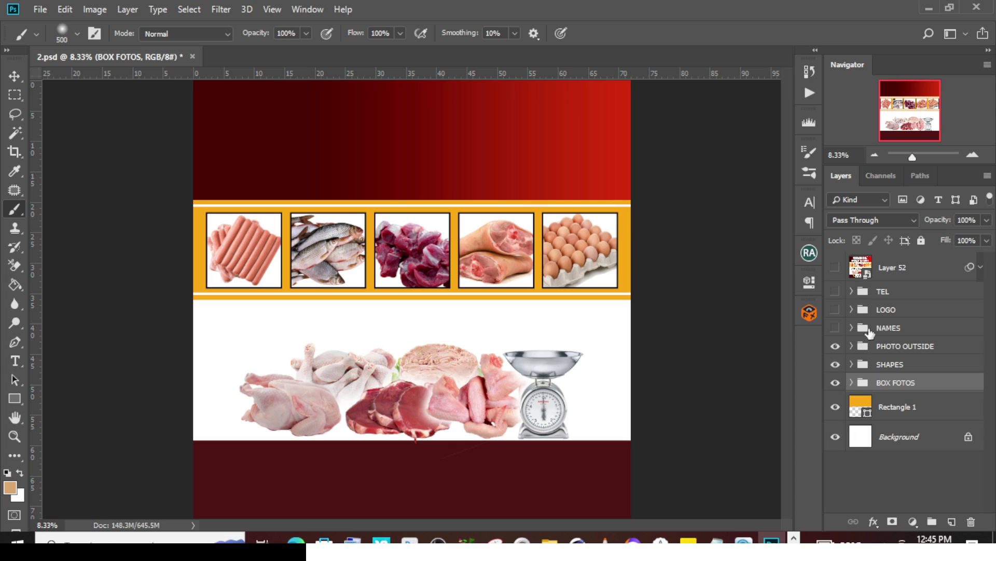
Show and expand the NAMES group and toggle its Goat meat copy and Goat meat groups off and on.
{"action": "left_click", "coordinate": [835, 328]}
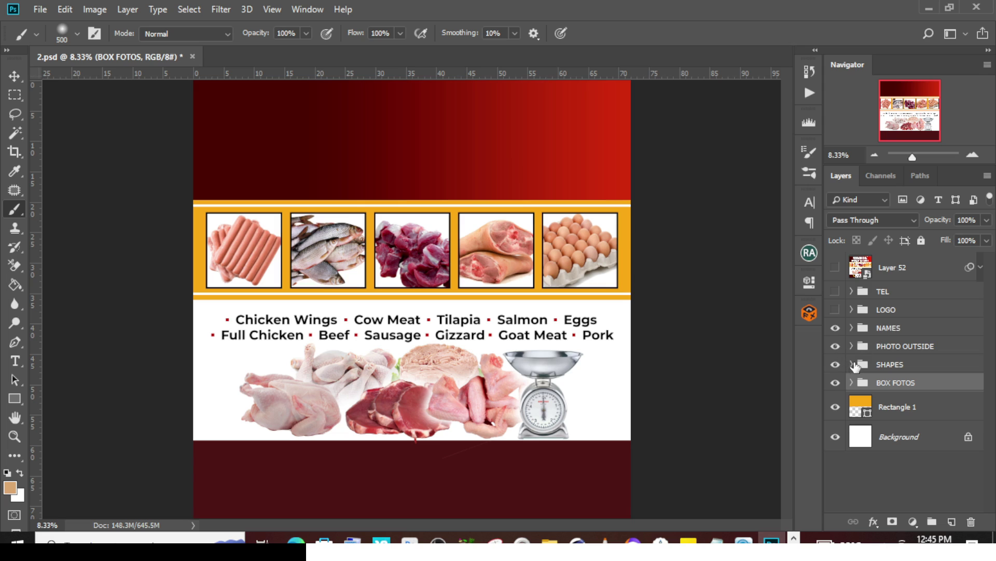
{"action": "left_click", "coordinate": [859, 349]}
{"action": "left_click", "coordinate": [850, 329]}
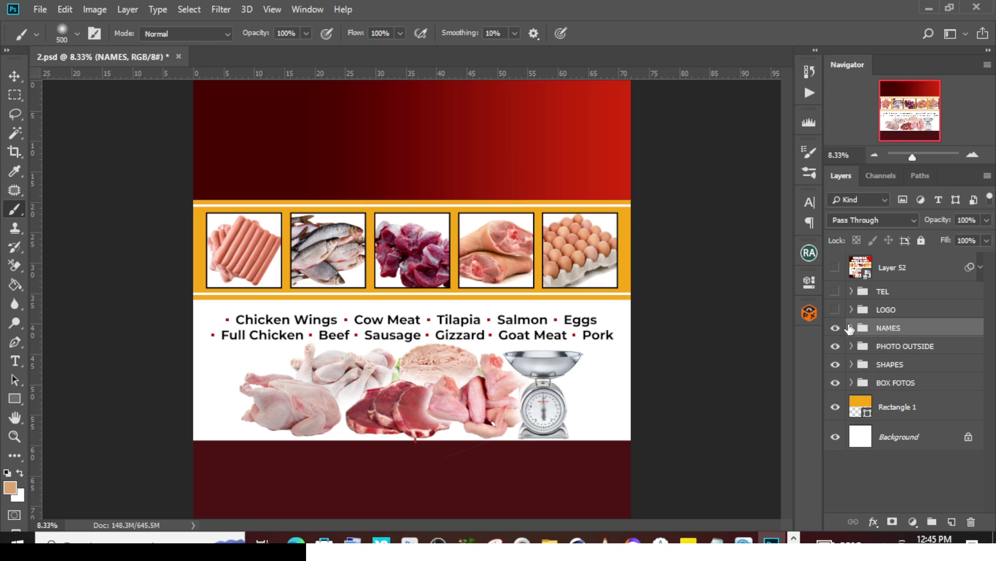
{"action": "left_click", "coordinate": [851, 328]}
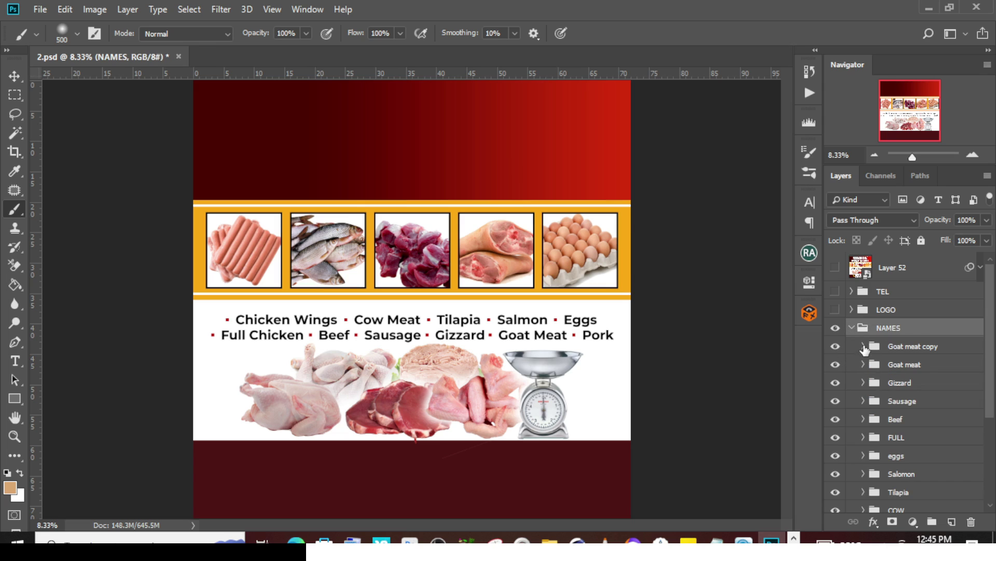
{"action": "left_click", "coordinate": [837, 346]}
{"action": "left_click", "coordinate": [837, 347]}
{"action": "left_click", "coordinate": [836, 365]}
{"action": "left_click", "coordinate": [837, 365]}
Open the Goat Meat text for editing, cancel without changes, and collapse the Goat meat and NAMES groups.
{"action": "left_click", "coordinate": [864, 364]}
{"action": "double_click", "coordinate": [885, 418]}
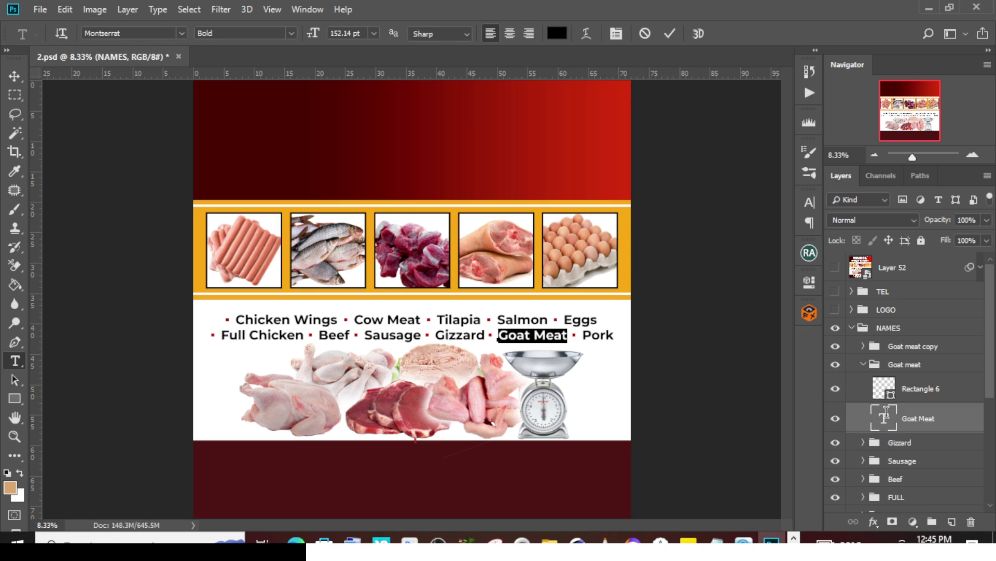
{"action": "left_click_drag", "start_coordinate": [547, 336], "coordinate": [590, 339]}
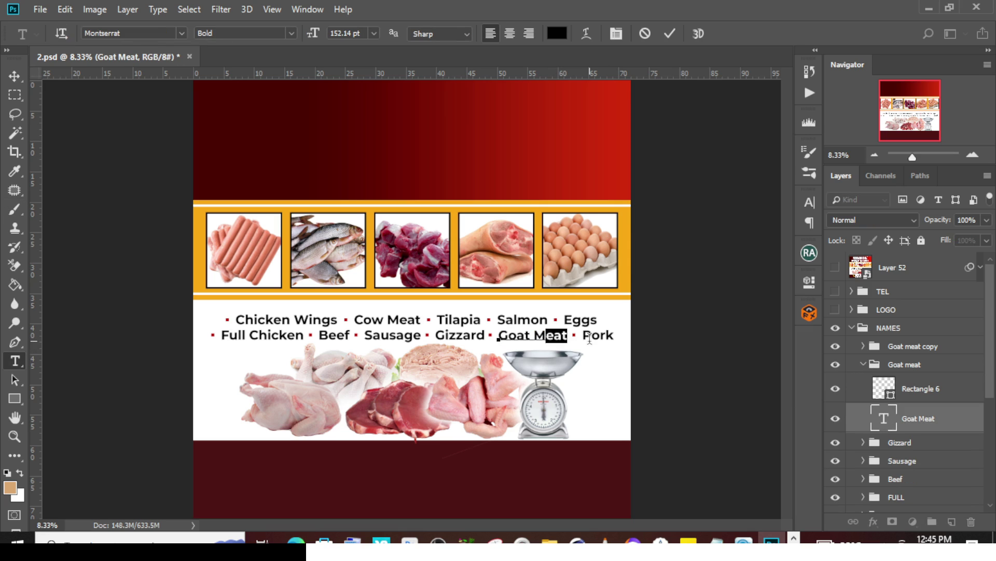
{"action": "key", "text": "Escape"}
{"action": "key", "text": "b"}
{"action": "left_click", "coordinate": [864, 364]}
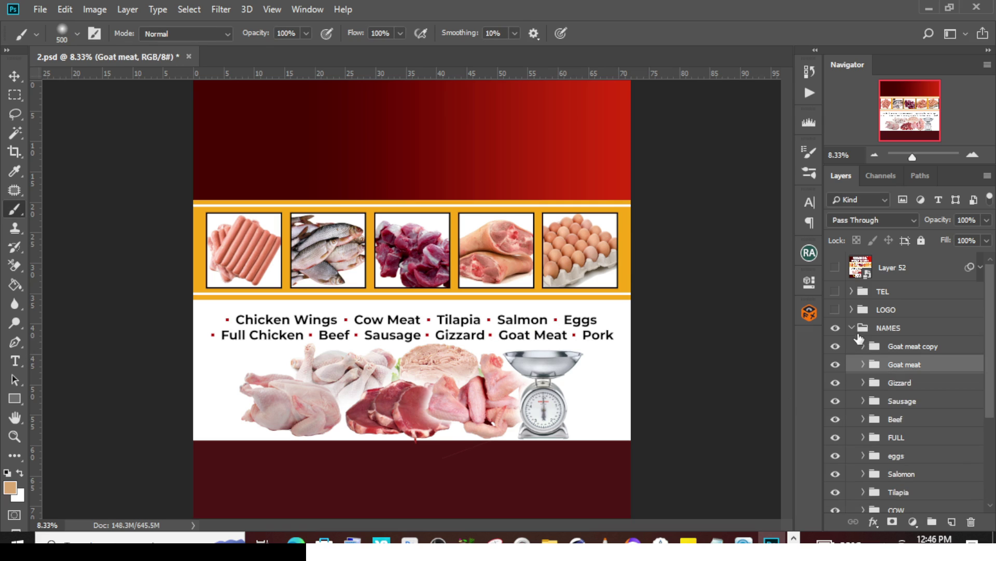
{"action": "left_click", "coordinate": [851, 328]}
Show and expand the LOGO group, select its title text layer, and toggle the Shape 2 layer off and on.
{"action": "left_click", "coordinate": [836, 309]}
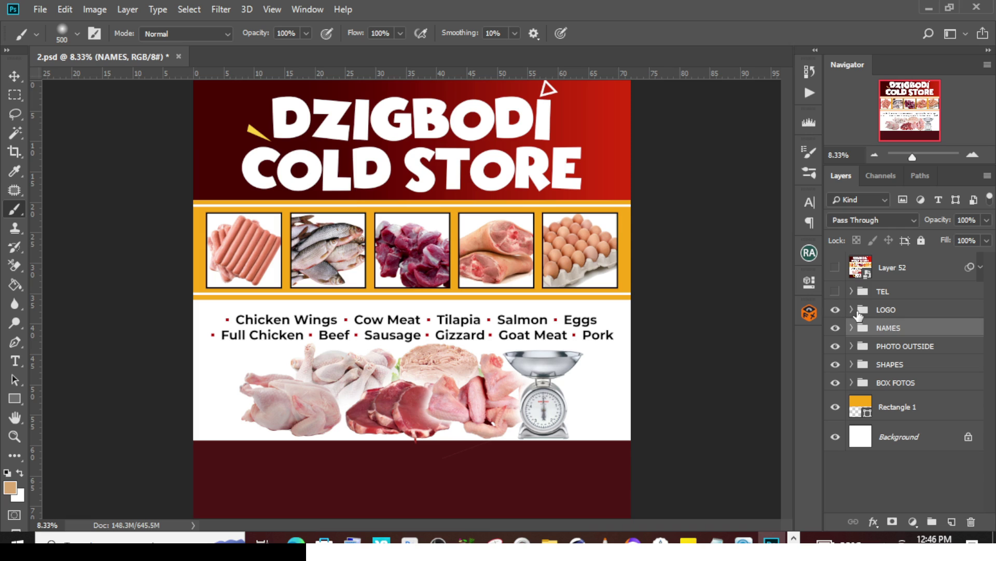
{"action": "left_click", "coordinate": [852, 310]}
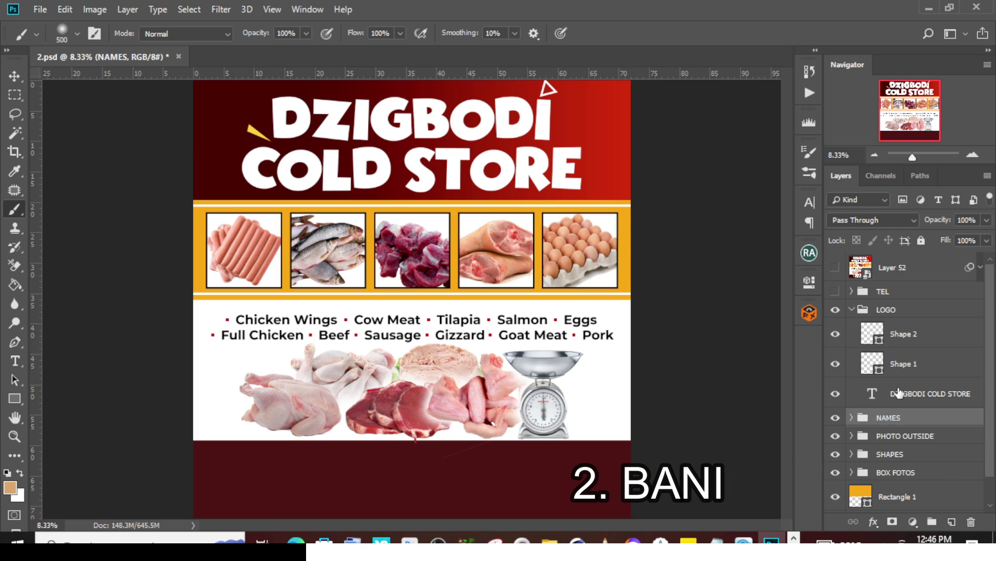
{"action": "left_click", "coordinate": [875, 385]}
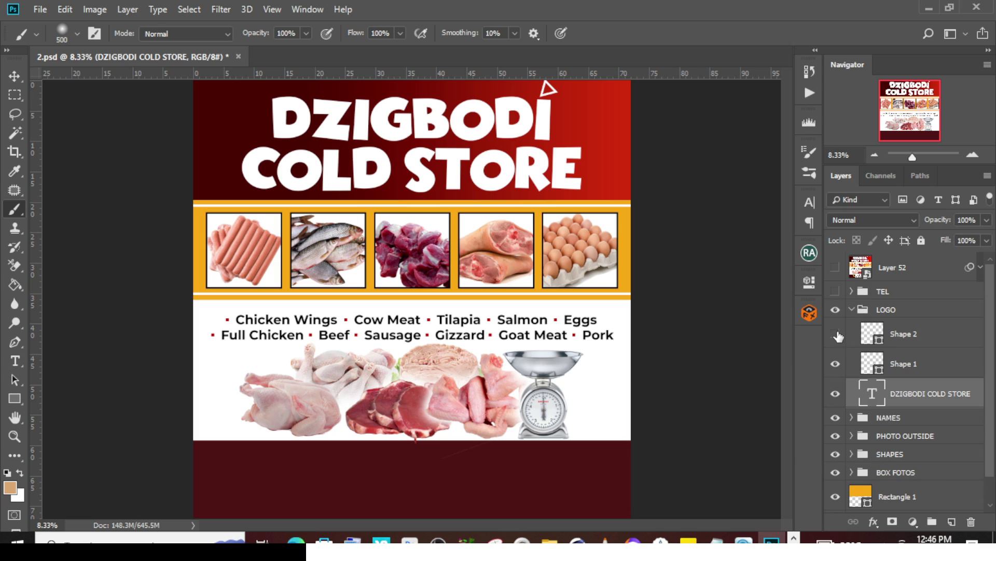
{"action": "left_click", "coordinate": [836, 335]}
Open the DZIGBODI COLD STORE text without changing it and check its font in the character settings.
{"action": "double_click", "coordinate": [871, 400]}
{"action": "key", "text": "Escape"}
{"action": "left_click", "coordinate": [813, 203]}
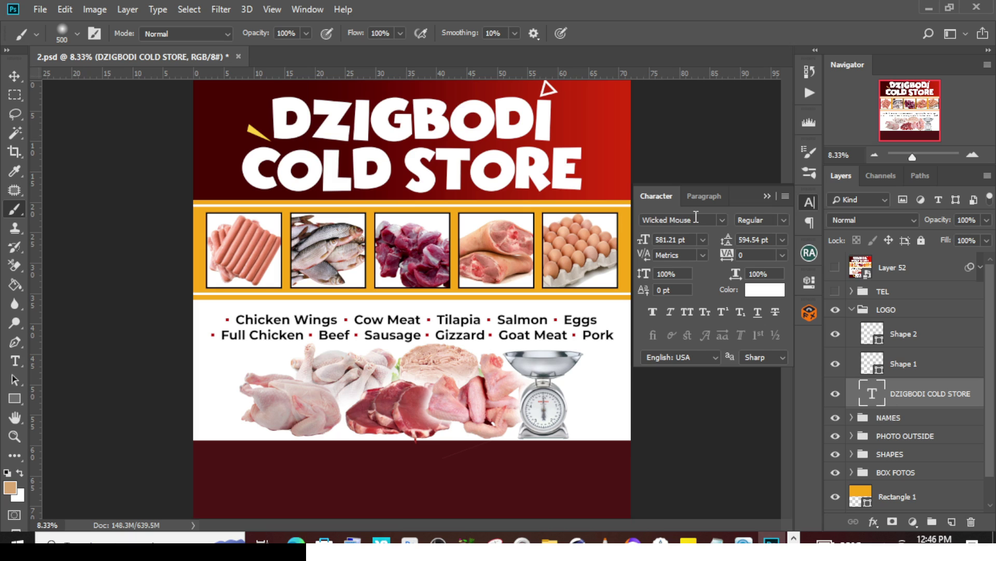
{"action": "left_click", "coordinate": [767, 195]}
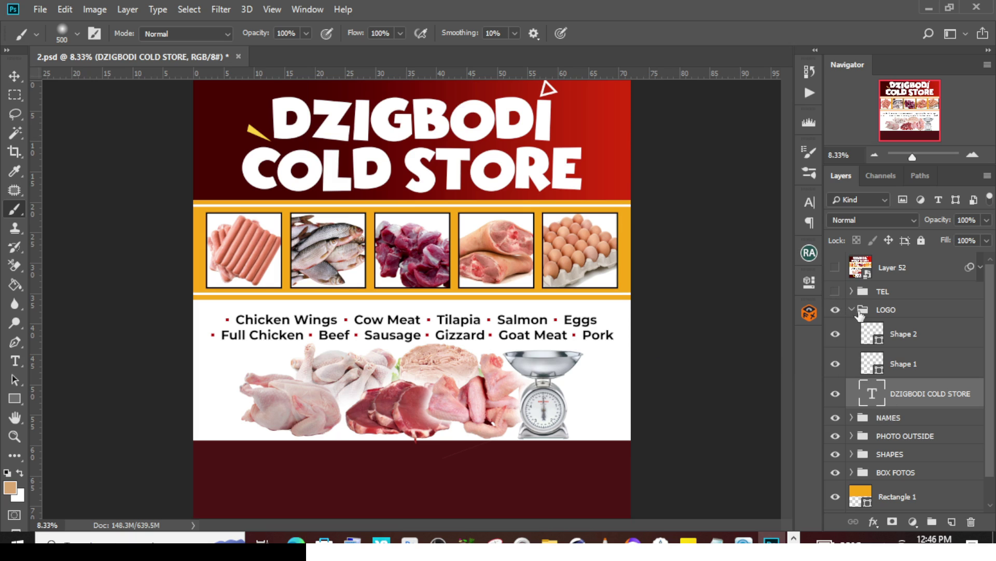
Collapse the LOGO group, and show and select the TEL group.
{"action": "left_click", "coordinate": [854, 310]}
{"action": "left_click", "coordinate": [852, 310]}
{"action": "left_click", "coordinate": [836, 292]}
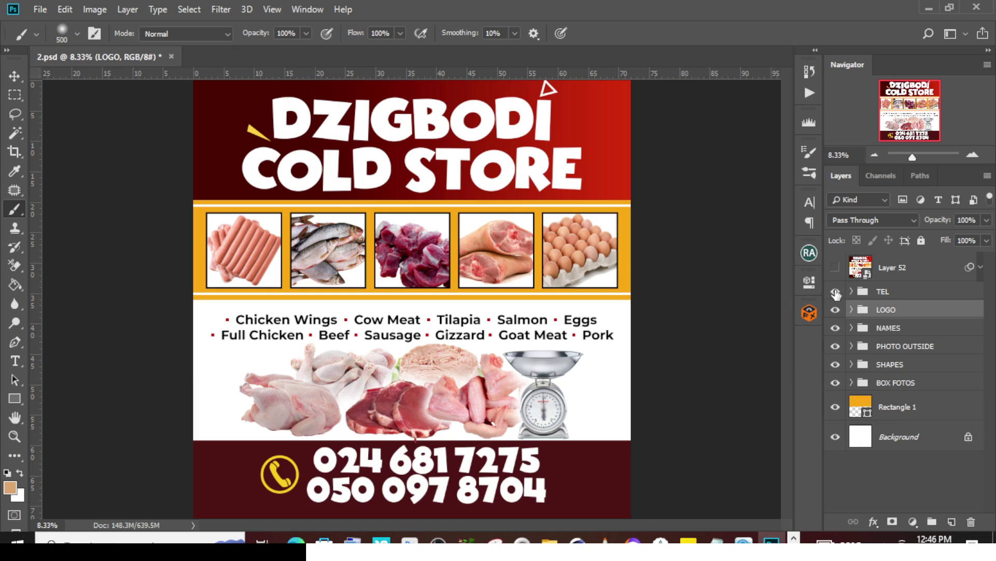
{"action": "left_click", "coordinate": [877, 293]}
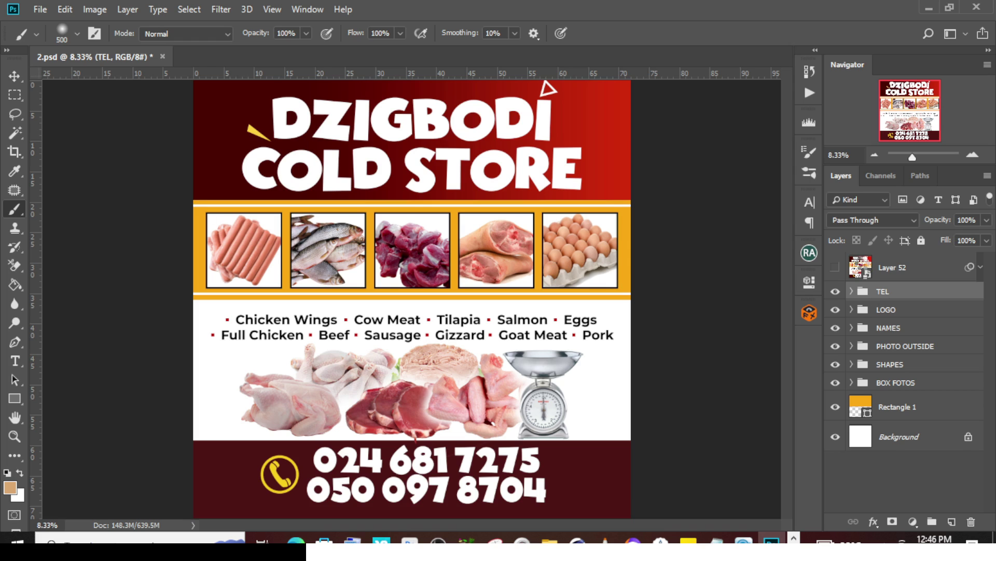
Try to replace the Layer 52 smart object's content with a merged copy of the flyer, and discard the copy.
{"action": "key", "text": "ctrl+alt+shift+e"}
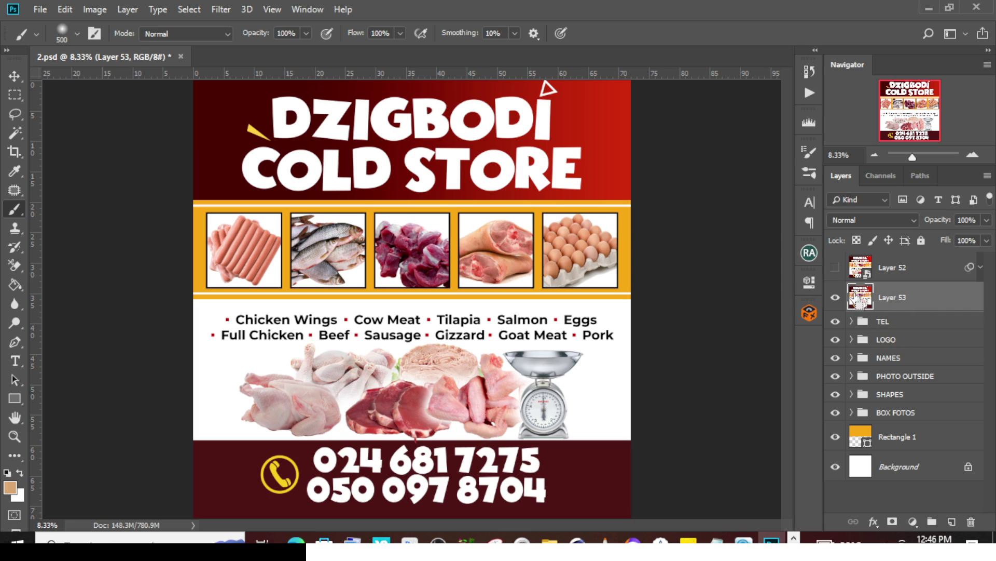
{"action": "left_click", "coordinate": [864, 272]}
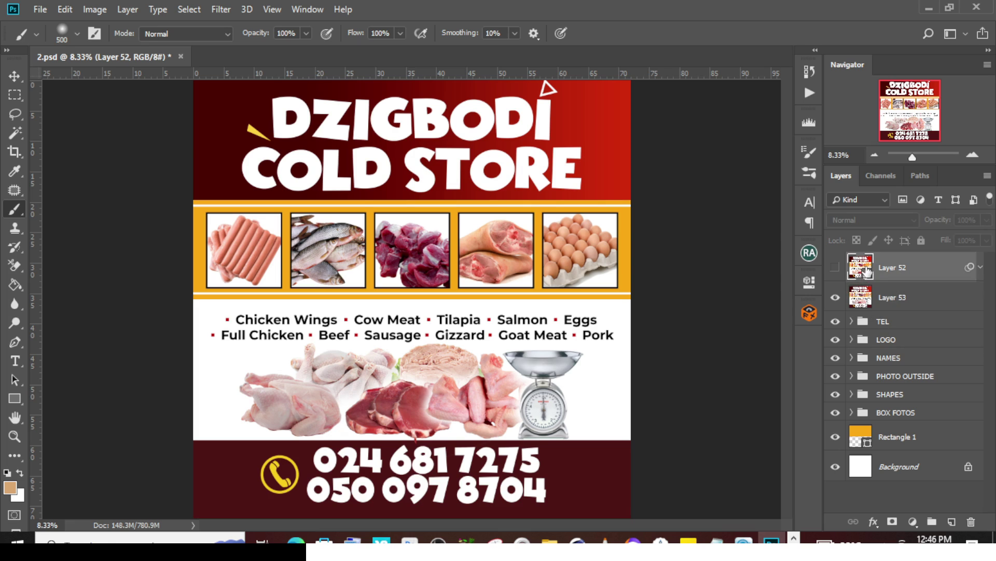
{"action": "double_click", "coordinate": [868, 272]}
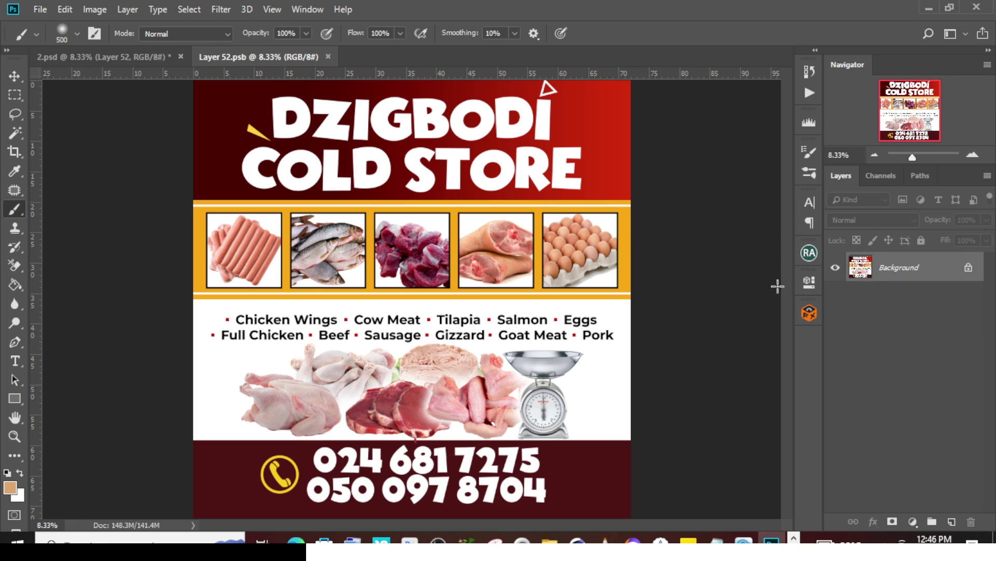
{"action": "key", "text": "ctrl+j"}
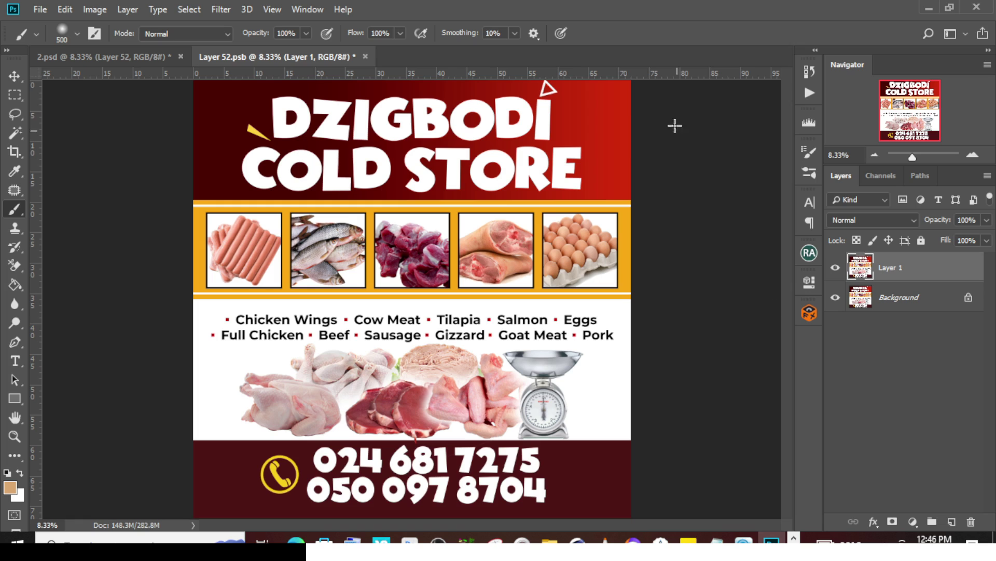
{"action": "left_click", "coordinate": [365, 56]}
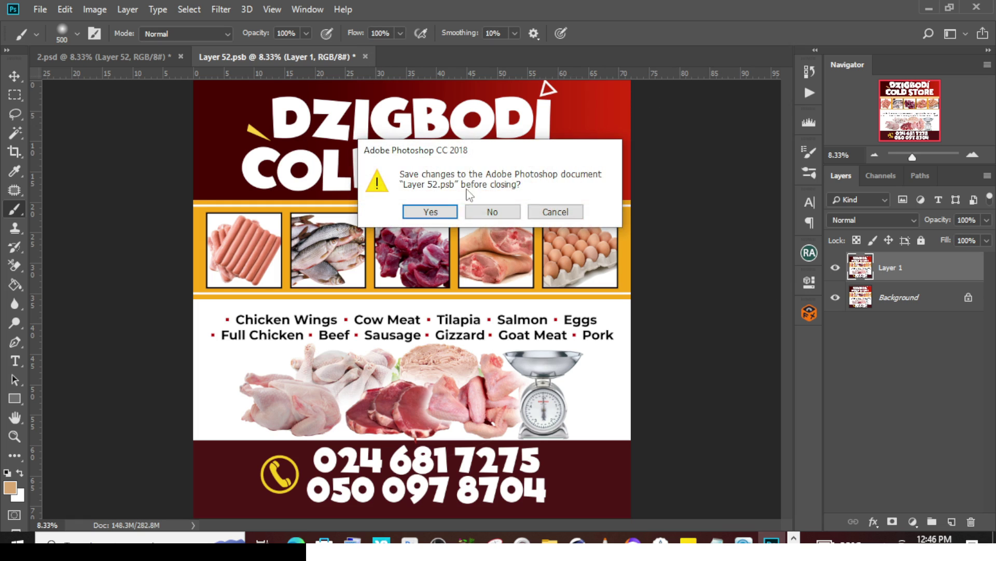
{"action": "left_click", "coordinate": [480, 212]}
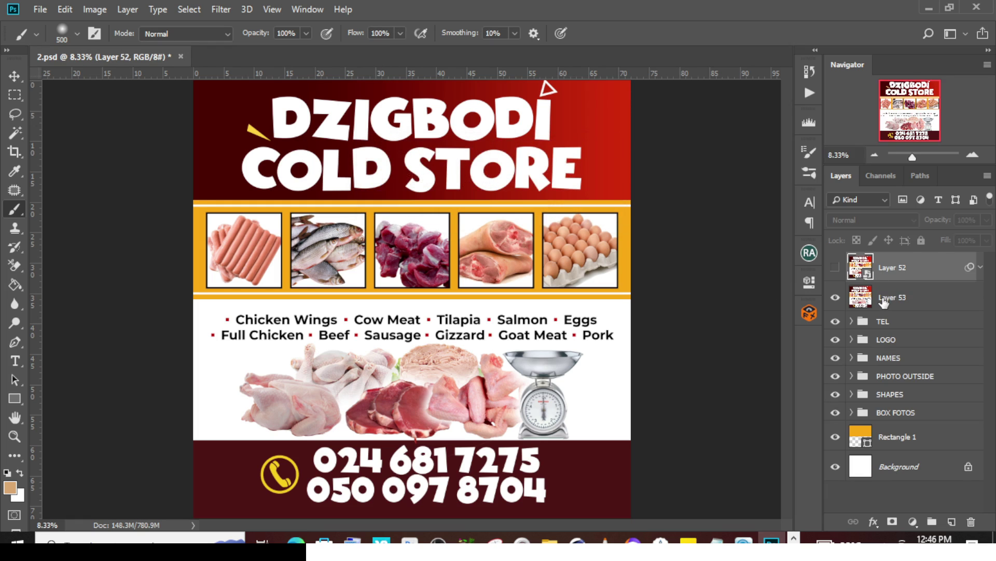
{"action": "left_click", "coordinate": [884, 300]}
{"action": "key", "text": "Delete"}
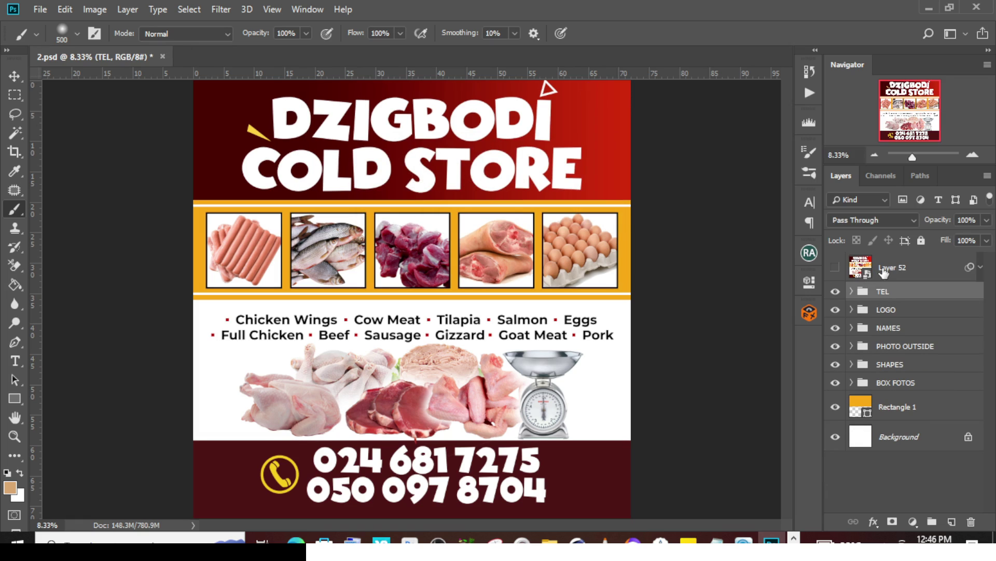
Show the Layer 52 smart object over the flyer and close 2.psd without saving.
{"action": "left_click", "coordinate": [883, 271]}
{"action": "left_click", "coordinate": [836, 268]}
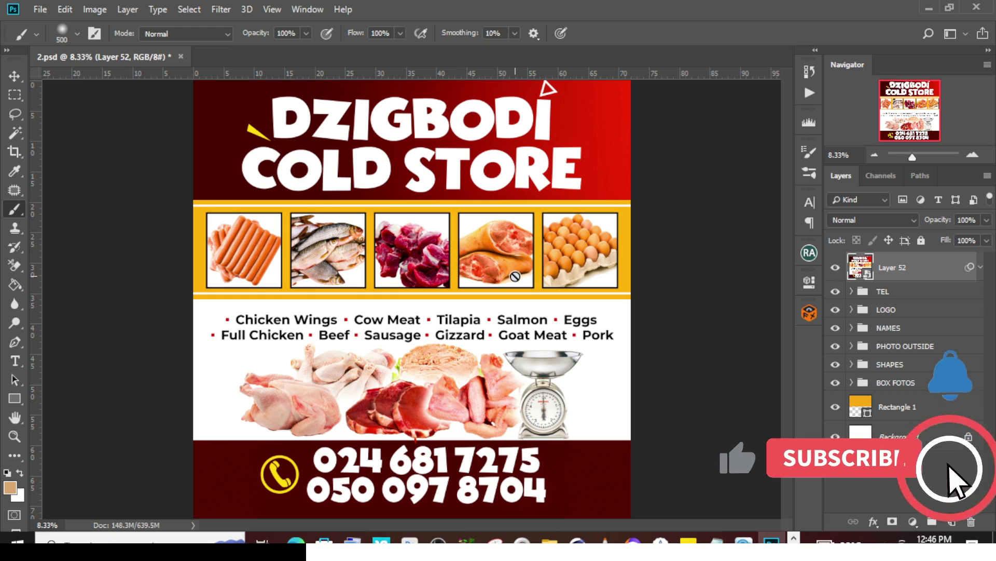
{"action": "left_click", "coordinate": [183, 58]}
{"action": "left_click", "coordinate": [493, 212]}
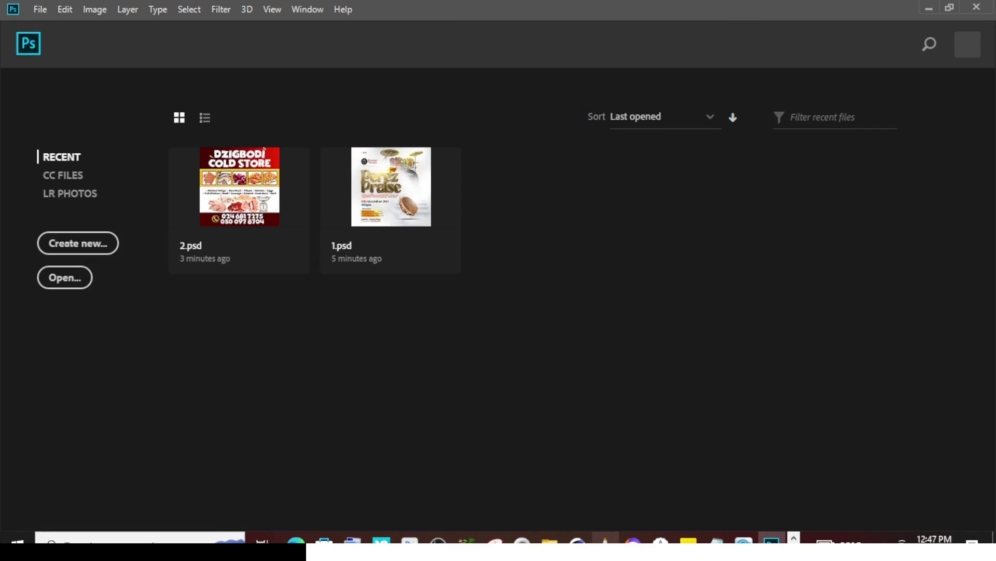
Switch to File Explorer and open the Photoshop file 3 from the PSD PART 19 folder.
{"action": "left_click", "coordinate": [549, 540]}
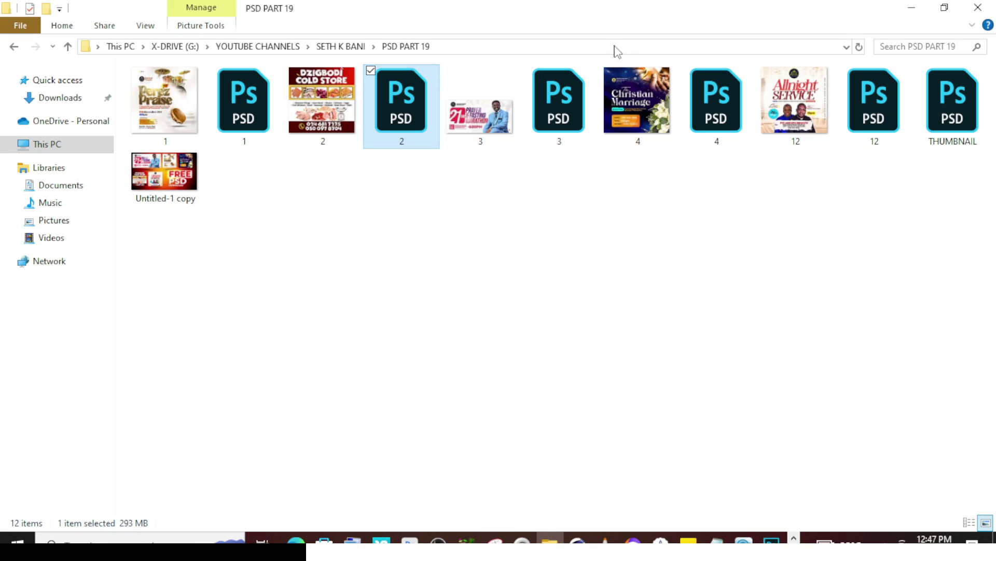
{"action": "left_click", "coordinate": [488, 115]}
{"action": "double_click", "coordinate": [557, 114]}
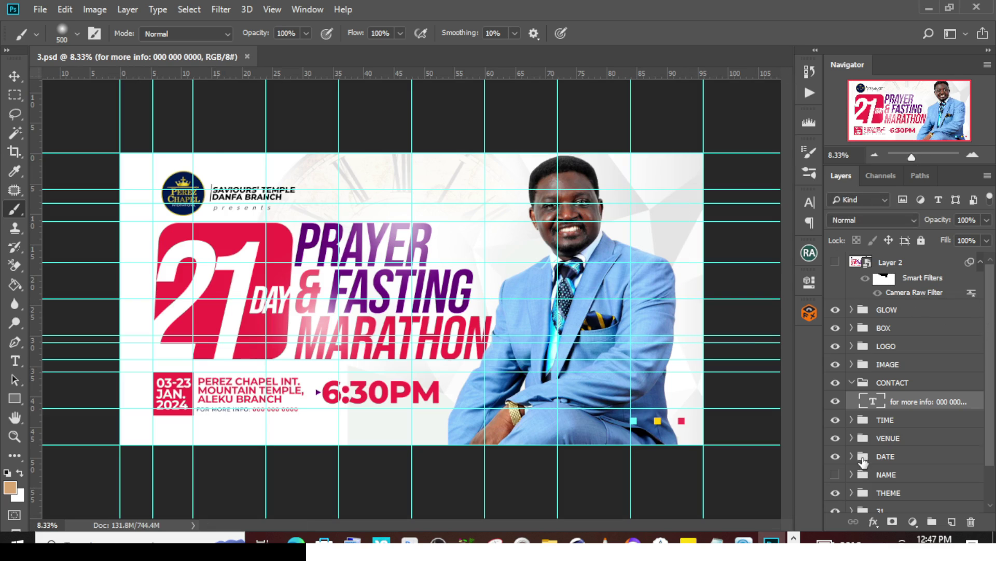
Collapse the CONTACT group, and toggle the Layer 2 smart object on and off to compare the designs.
{"action": "left_click", "coordinate": [861, 384]}
{"action": "left_click", "coordinate": [851, 383]}
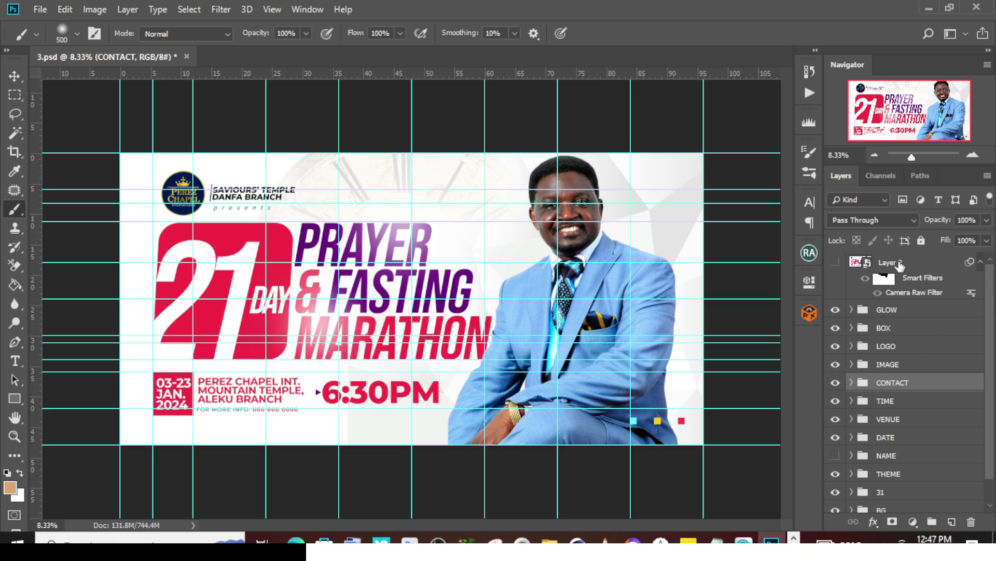
{"action": "left_click", "coordinate": [835, 263]}
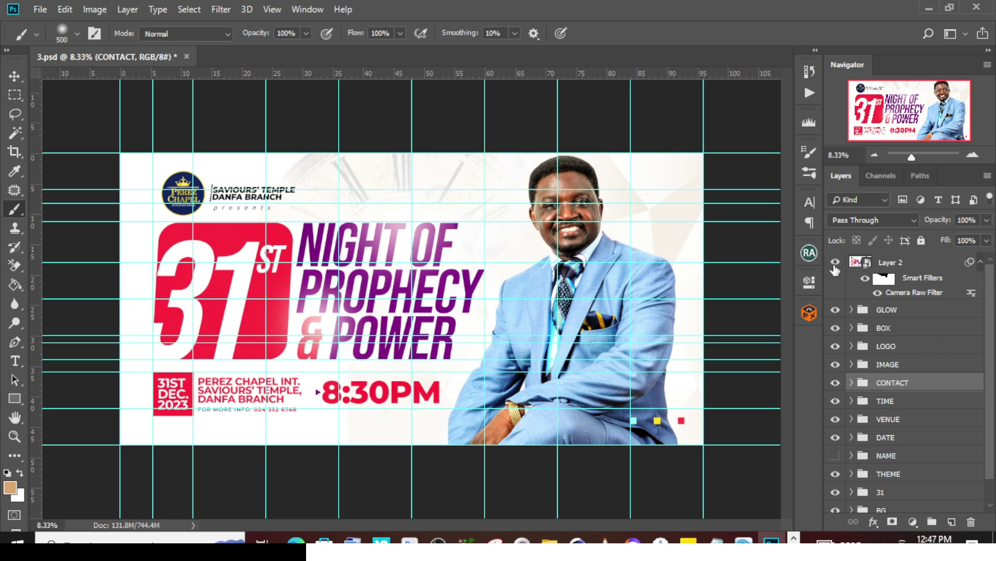
{"action": "left_click", "coordinate": [835, 263]}
{"action": "left_click", "coordinate": [891, 263]}
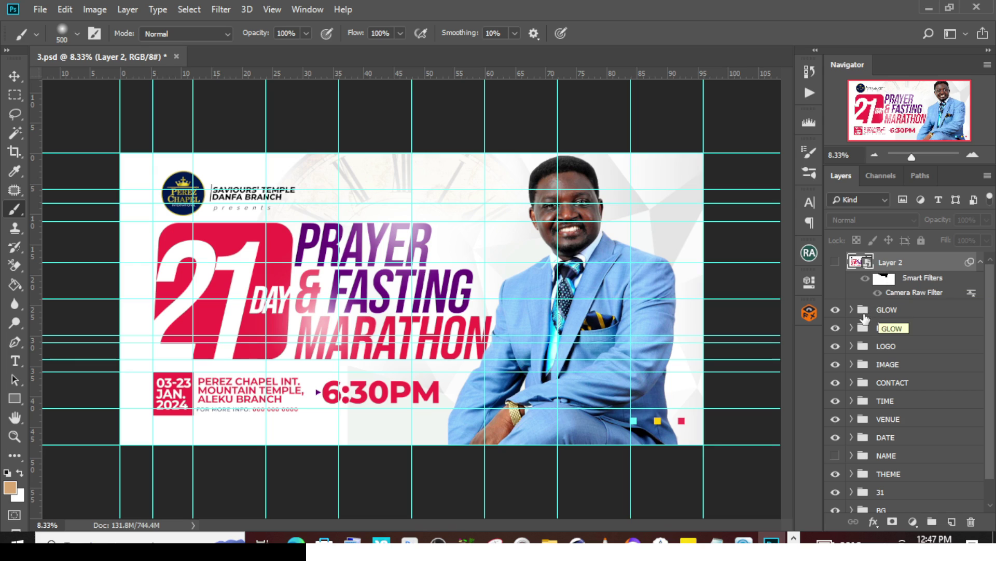
Stamp the visible layers into a new layer above the GLOW group and paste it into Layer 2's smart object.
{"action": "left_click", "coordinate": [871, 314]}
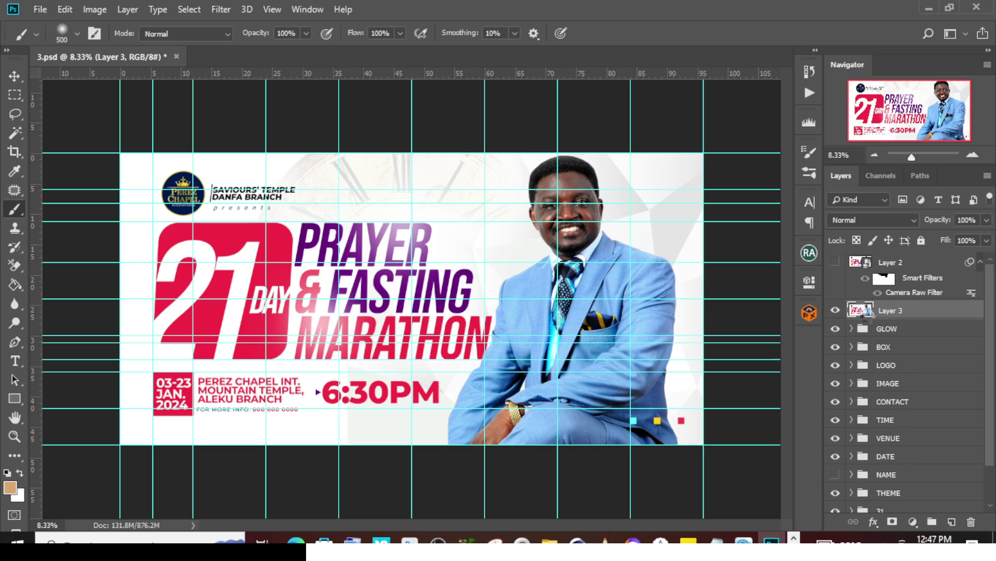
{"action": "double_click", "coordinate": [853, 260]}
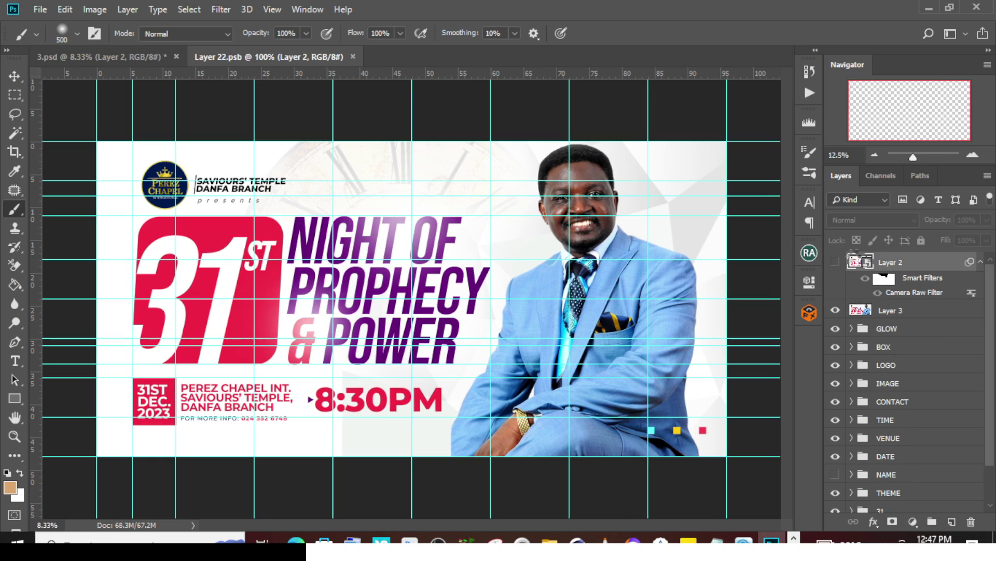
{"action": "key", "text": "ctrl+v"}
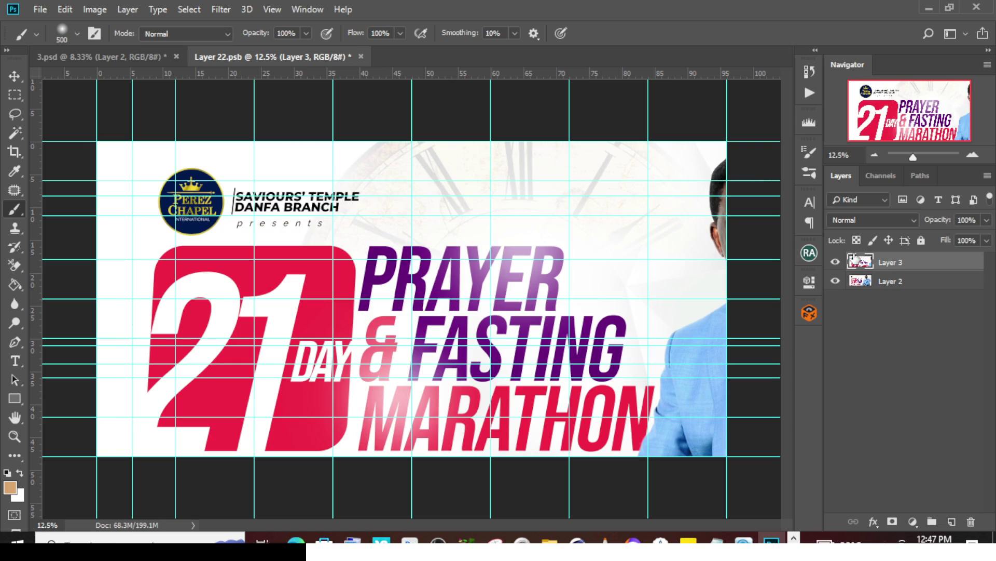
Scale the pasted flyer proportionally to 72.77% so it fills the canvas, and save and close the smart object.
{"action": "key", "text": "ctrl+t"}
{"action": "key", "text": "ctrl+0"}
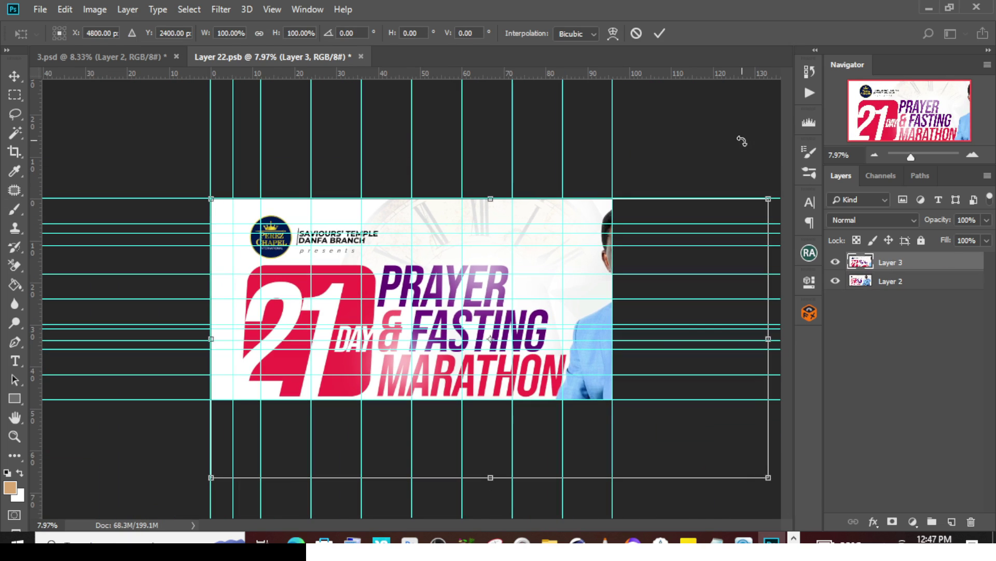
{"action": "left_click_drag", "start_coordinate": [769, 202], "coordinate": [447, 214]}
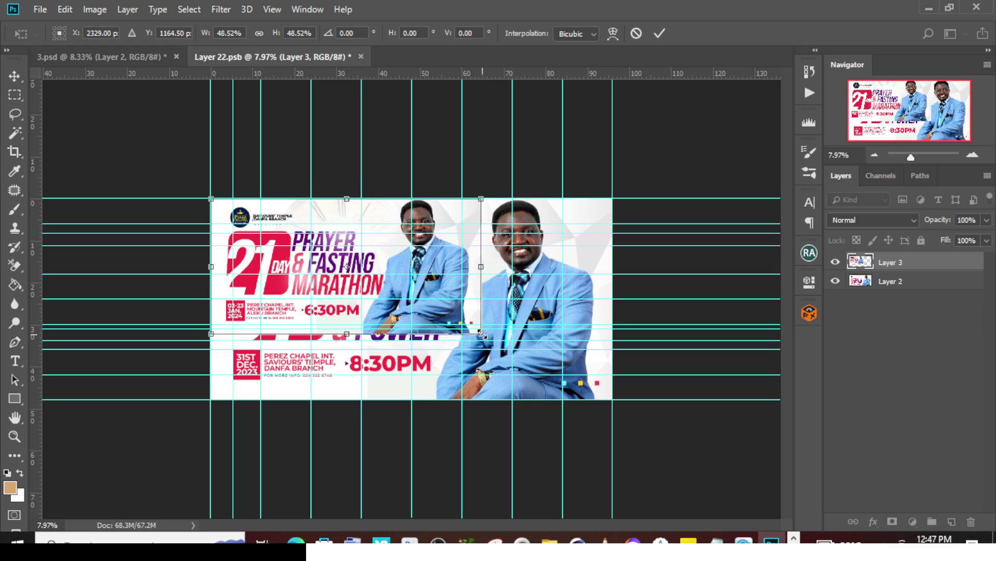
{"action": "left_click_drag", "start_coordinate": [482, 335], "coordinate": [616, 405]}
{"action": "key", "text": "Return"}
{"action": "key", "text": "b"}
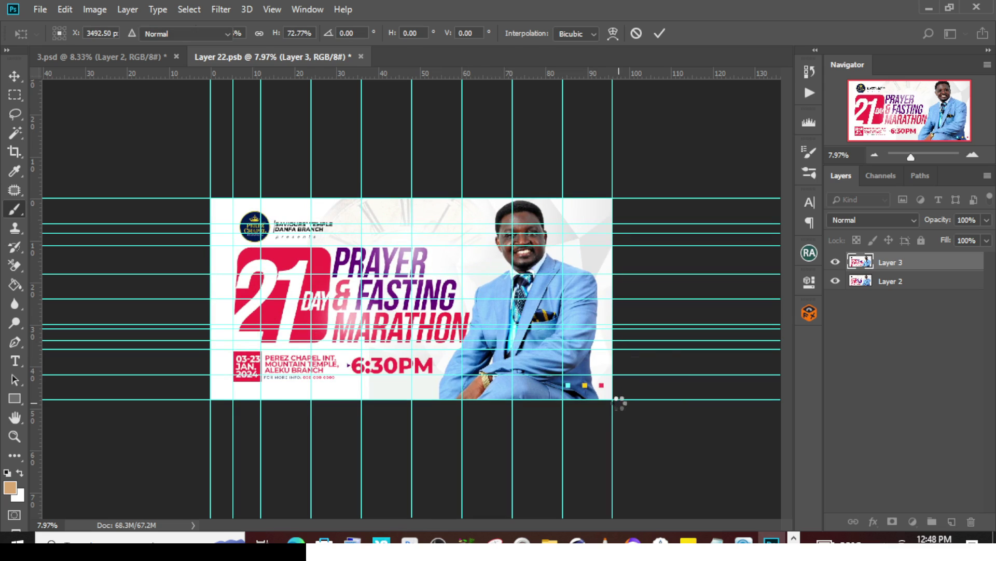
{"action": "key", "text": "ctrl+s"}
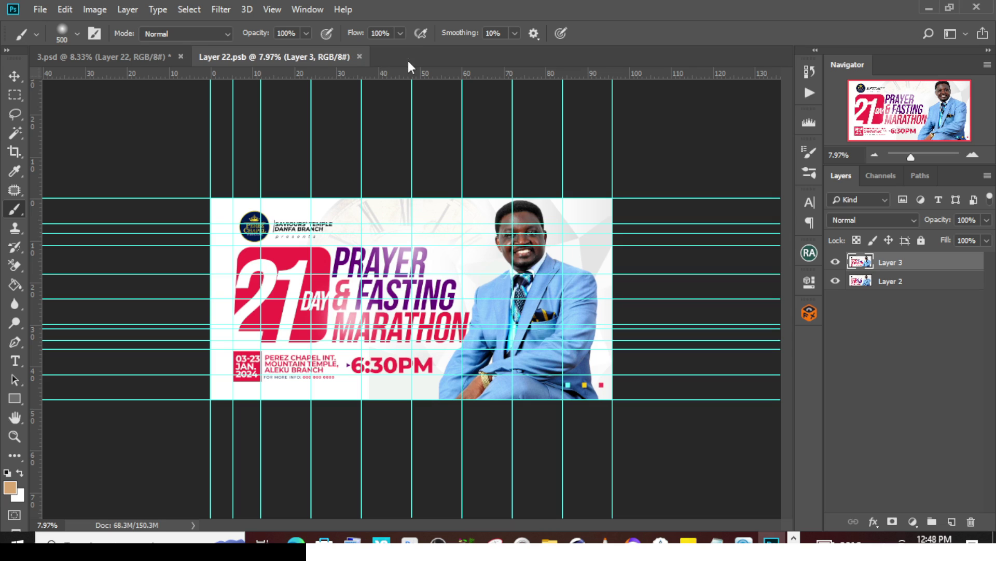
{"action": "left_click", "coordinate": [359, 56]}
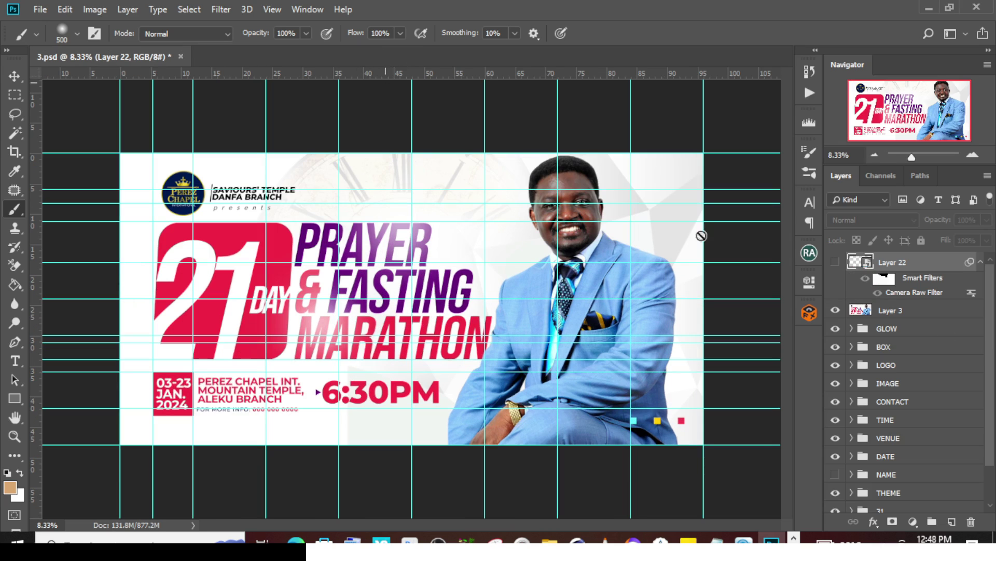
Delete the merged Layer 3 from 3.psd and show the updated Layer 22 smart object.
{"action": "left_click", "coordinate": [889, 309]}
{"action": "key", "text": "Delete"}
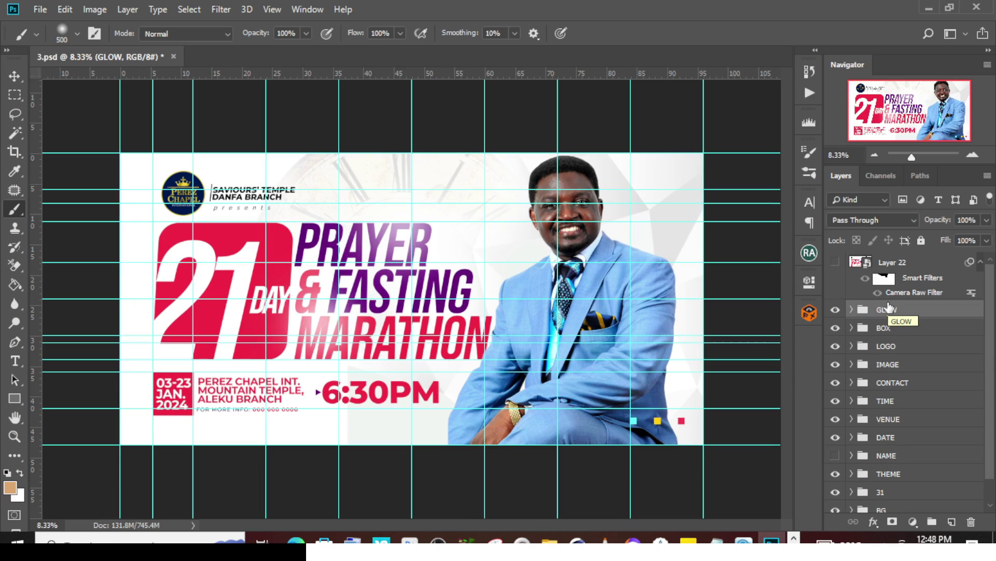
{"action": "left_click", "coordinate": [834, 262]}
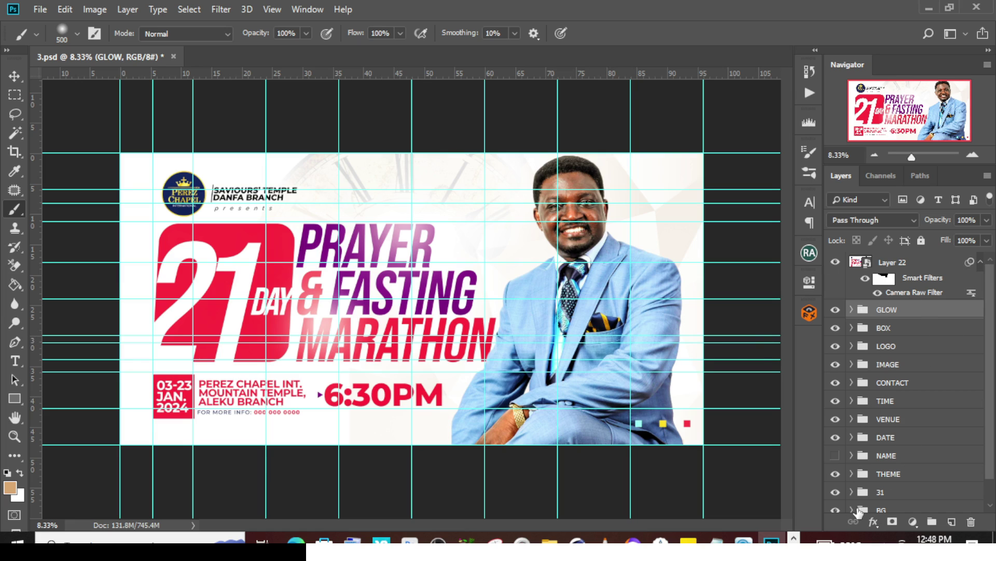
Close 3.psd without saving, and open the Photoshop file 12 from the PSD PART 19 folder in File Explorer.
{"action": "left_click", "coordinate": [172, 57]}
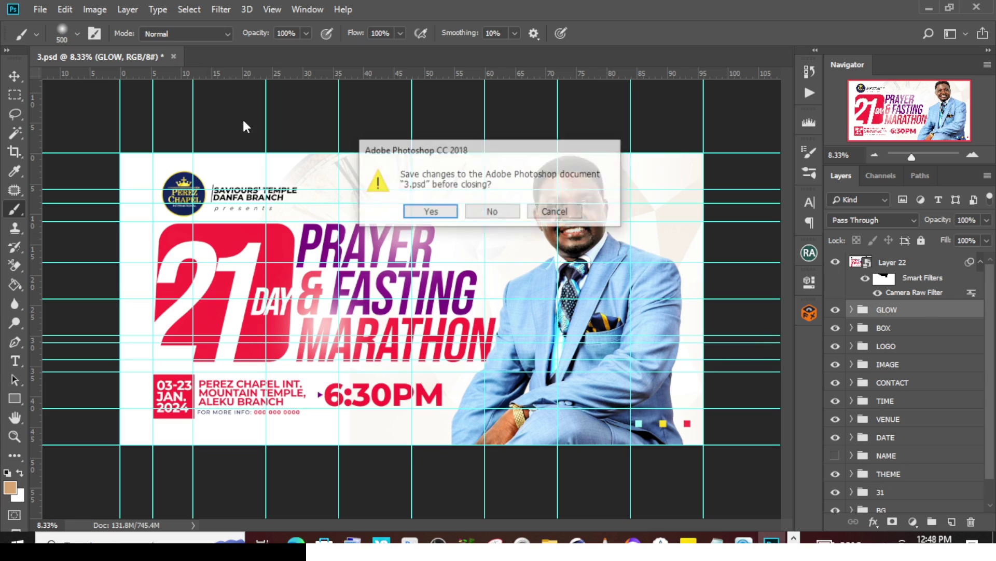
{"action": "left_click", "coordinate": [496, 213]}
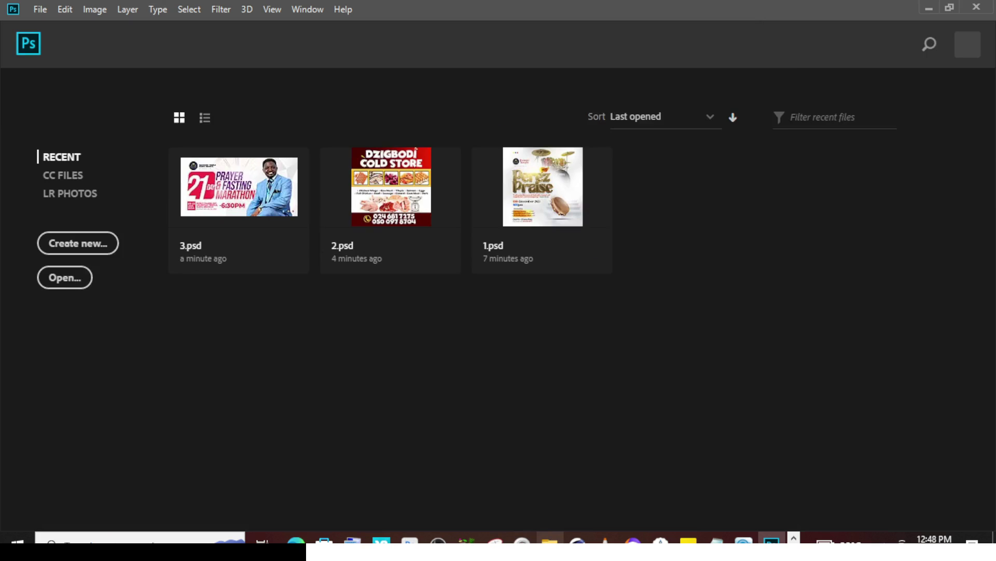
{"action": "left_click", "coordinate": [550, 540]}
{"action": "left_click", "coordinate": [637, 104]}
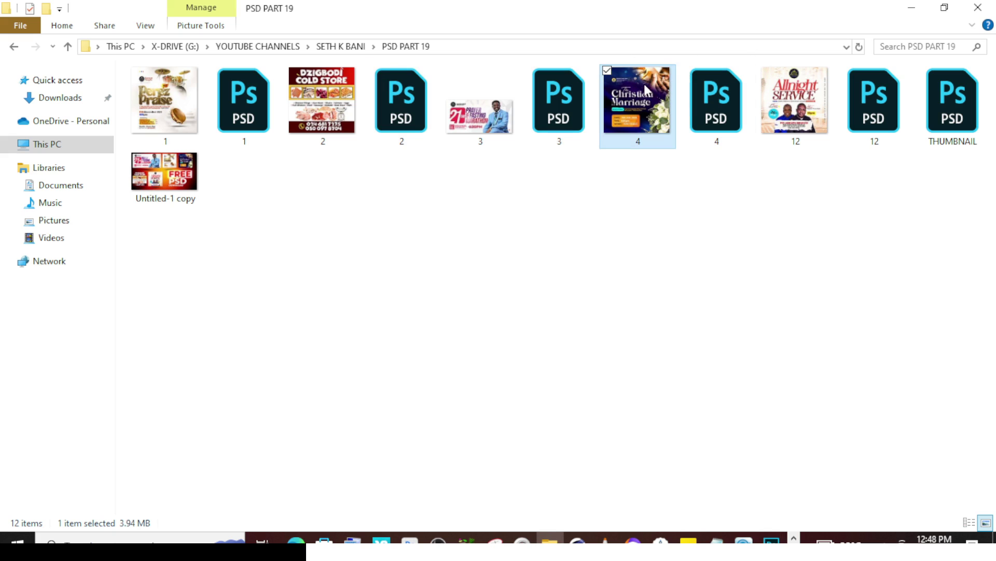
{"action": "left_click", "coordinate": [823, 119]}
{"action": "double_click", "coordinate": [871, 108]}
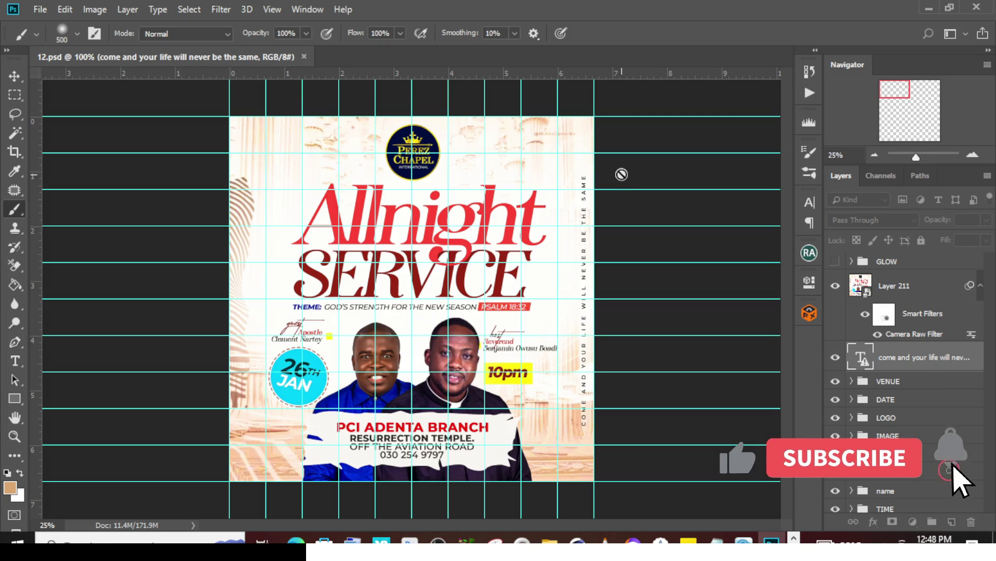
Hide the guides and, with Layer 211's smart filters collapsed, show the GLOW group.
{"action": "key", "text": "ctrl+semicolon"}
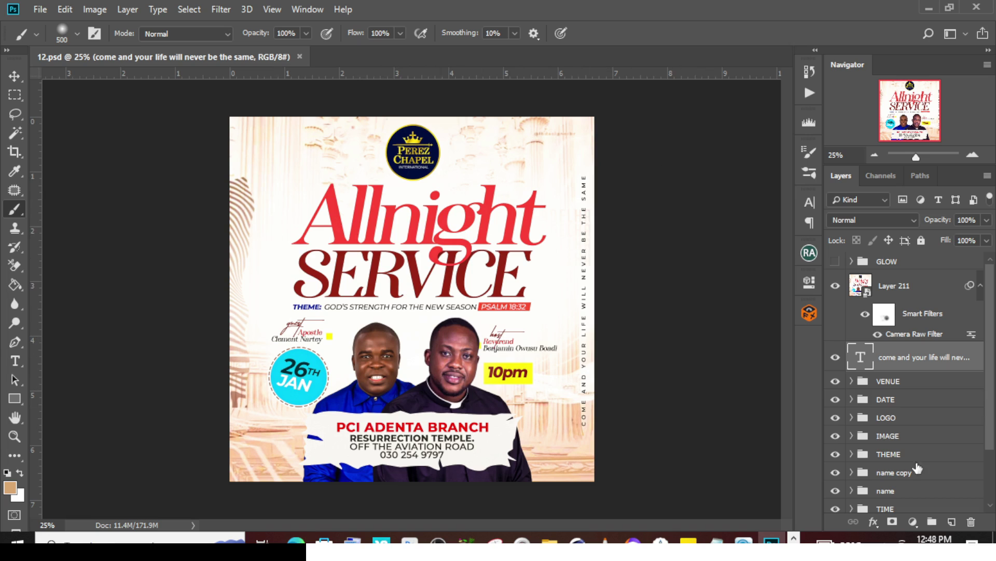
{"action": "left_click", "coordinate": [981, 286]}
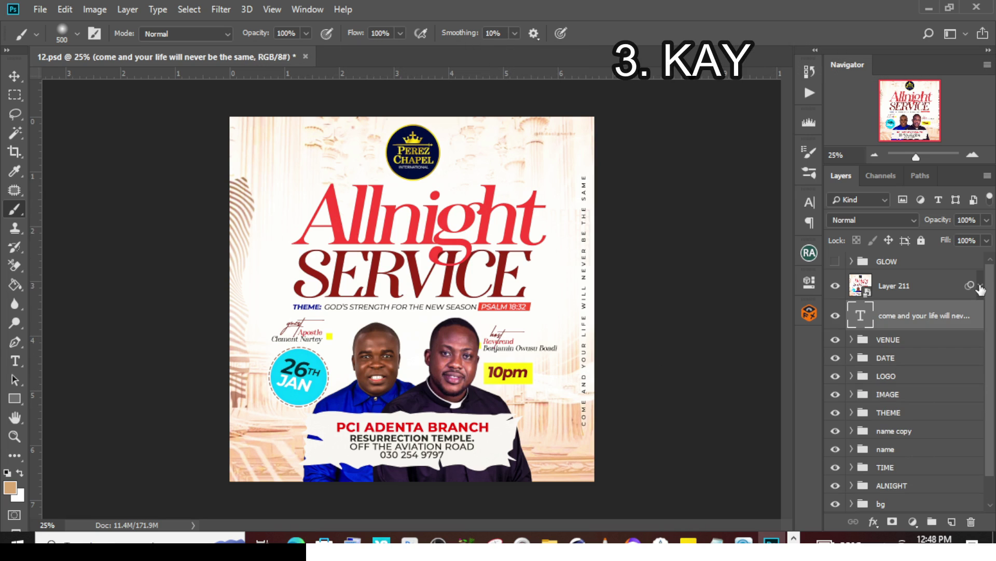
{"action": "left_click", "coordinate": [835, 261]}
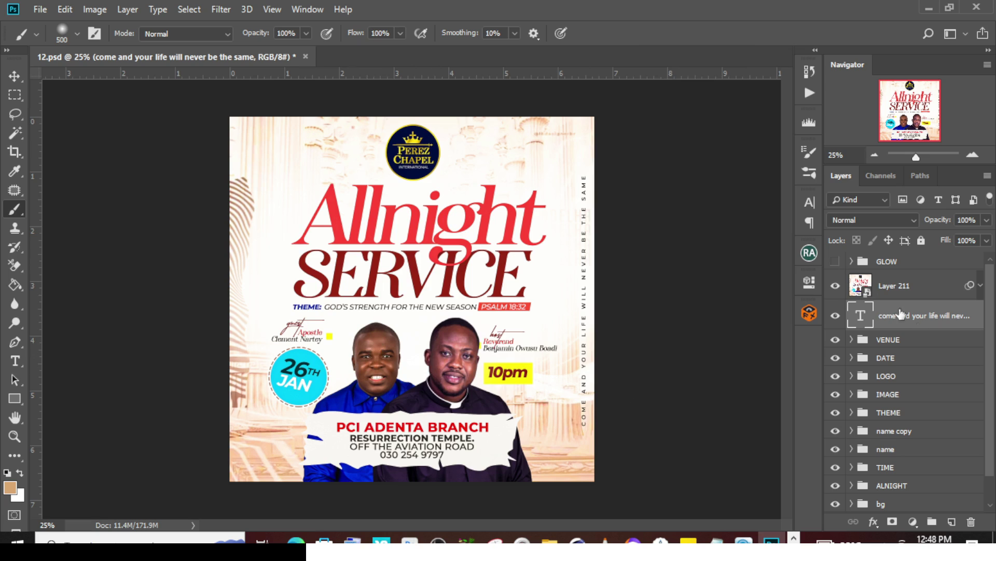
{"action": "left_click", "coordinate": [835, 261]}
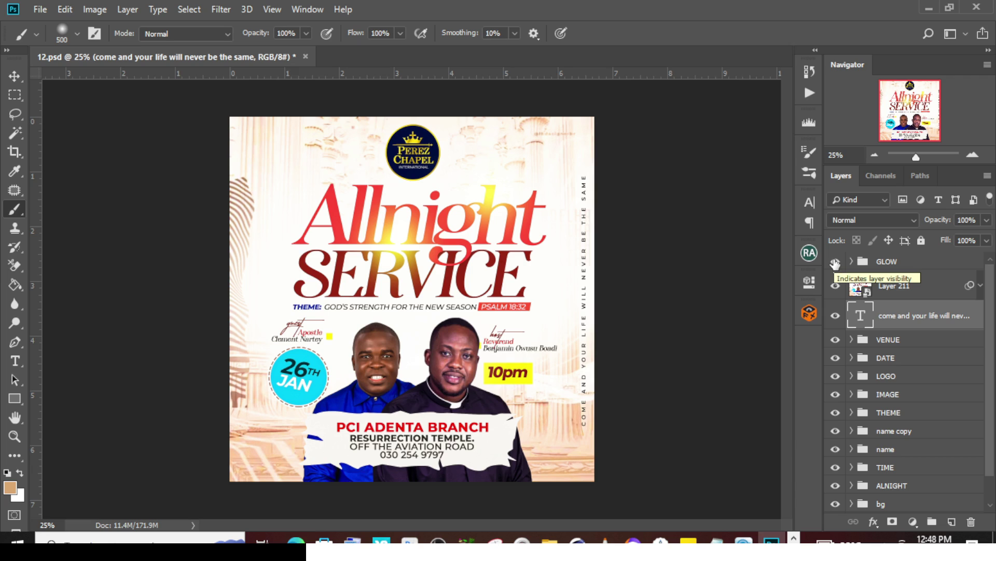